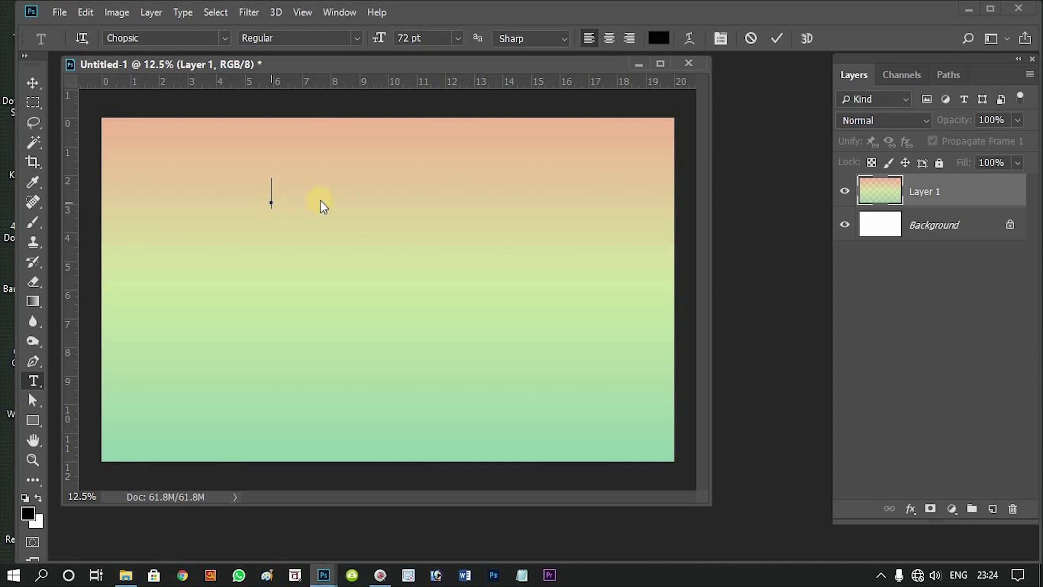
# Add the words INDIA and KALNA as two separate 72 pt Chopsic text layers, with KALNA below INDIA on the canvas
pyautogui.write('INDIA')
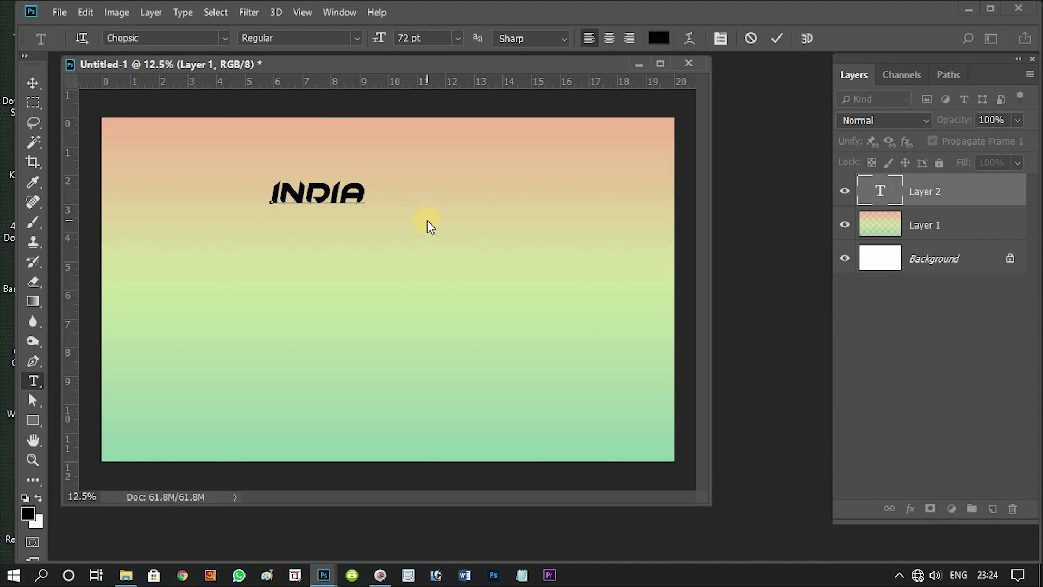
pyautogui.click(35, 362)
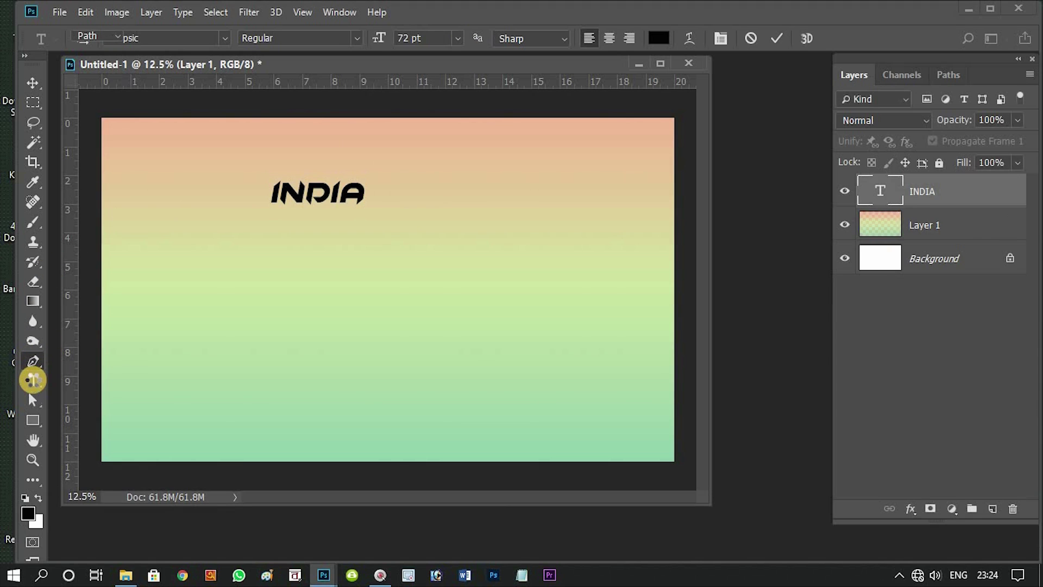
pyautogui.click(33, 380)
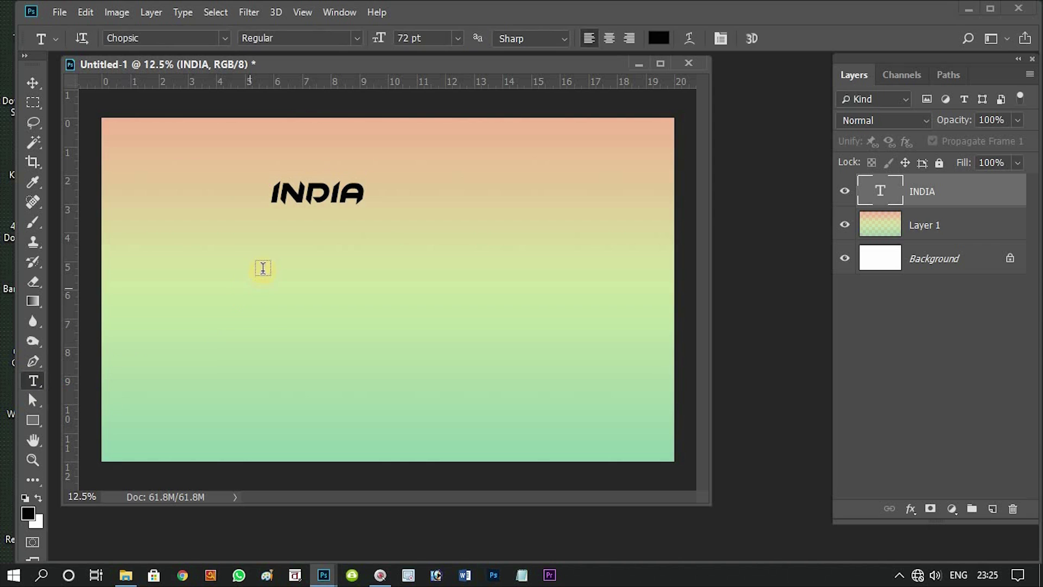
pyautogui.click(265, 247)
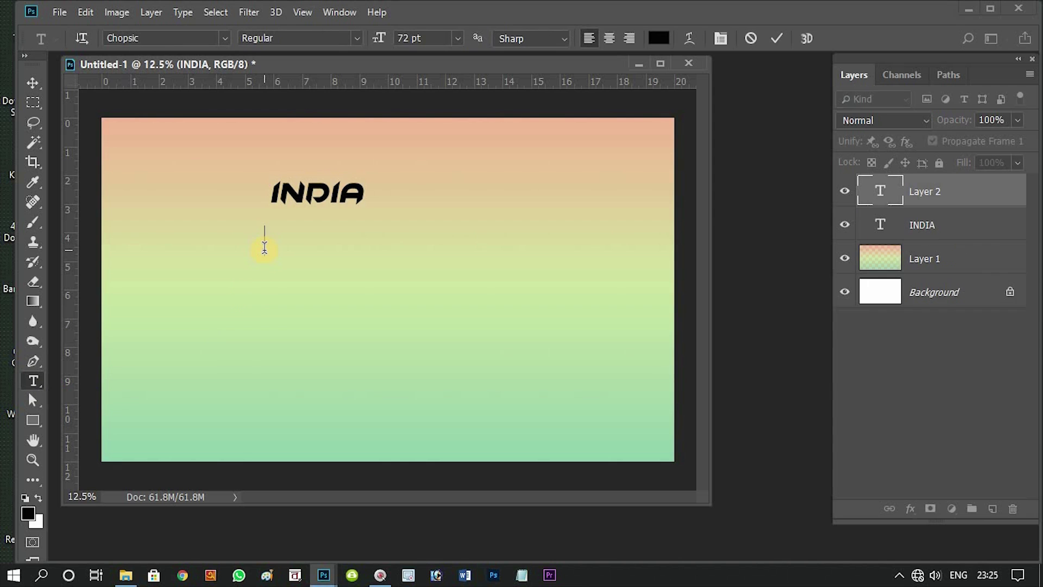
pyautogui.write('KALNA')
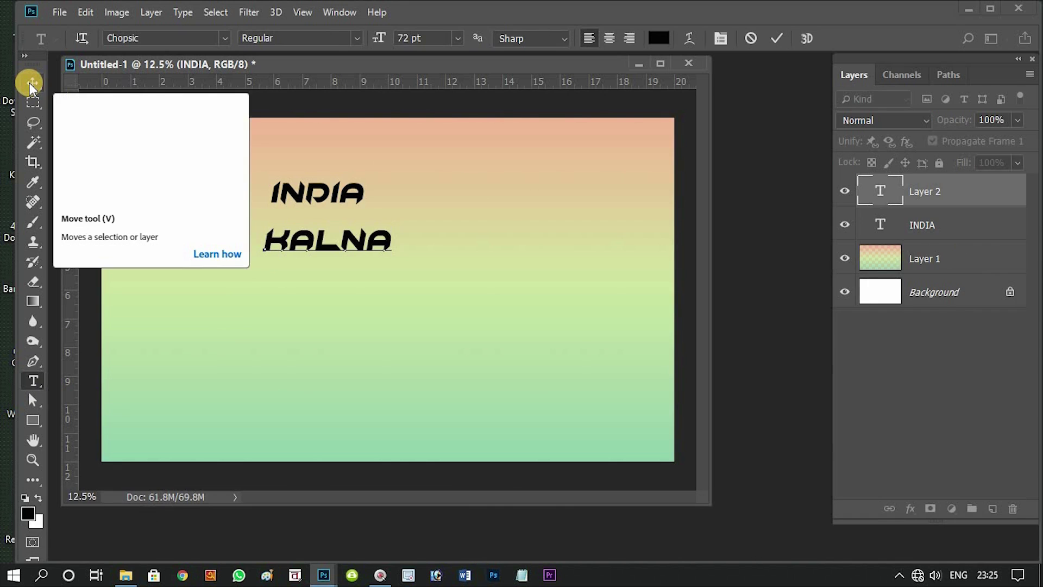
pyautogui.click(30, 81)
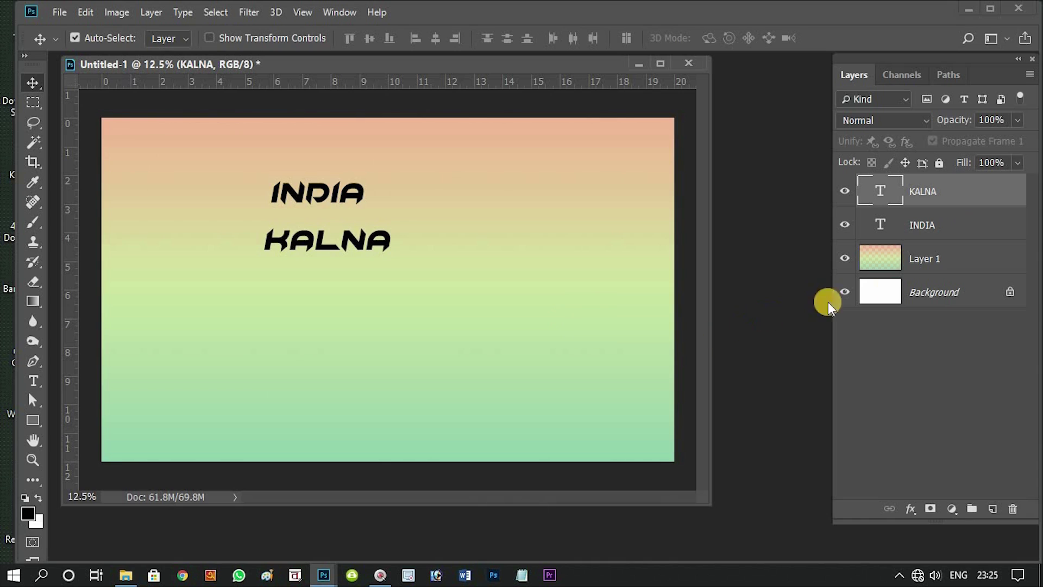
# Scale the INDIA and KALNA text layers together to about 326% and move them toward the middle of the canvas
pyautogui.keyDown('ctrl'); pyautogui.click(963, 225); pyautogui.keyUp('ctrl')
pyautogui.keyDown('ctrl'); pyautogui.click(963, 225); pyautogui.keyUp('ctrl')
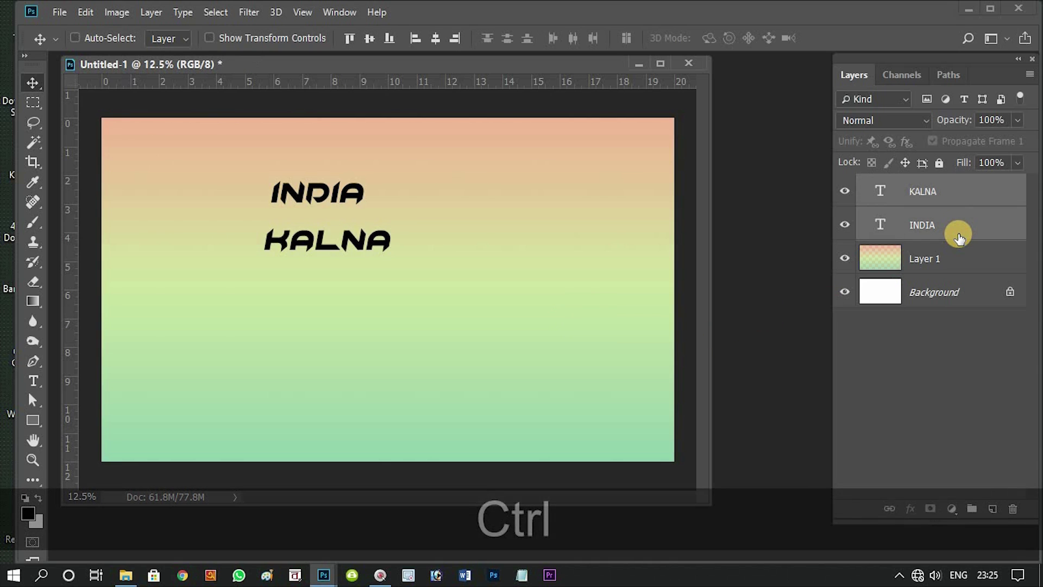
pyautogui.hotkey('ctrl', 't')
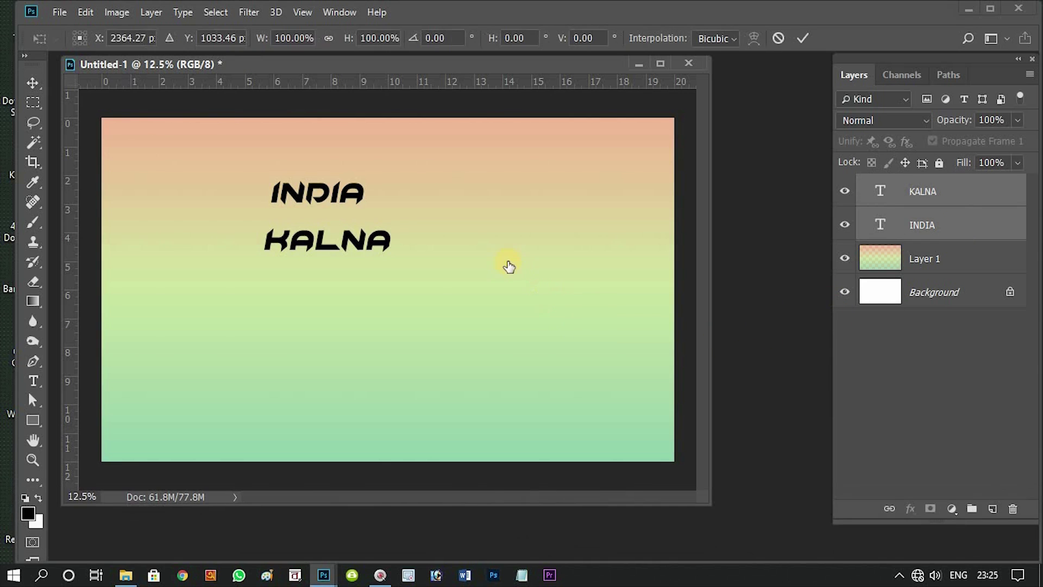
pyautogui.hotkey('shift', 'alt')
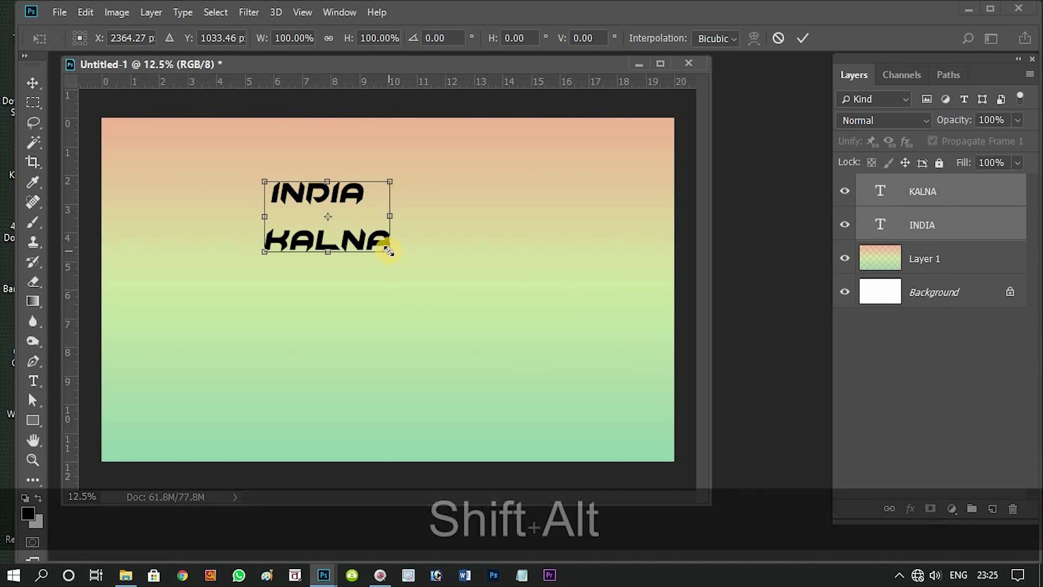
pyautogui.moveTo(424, 280); pyautogui.dragTo(526, 349)
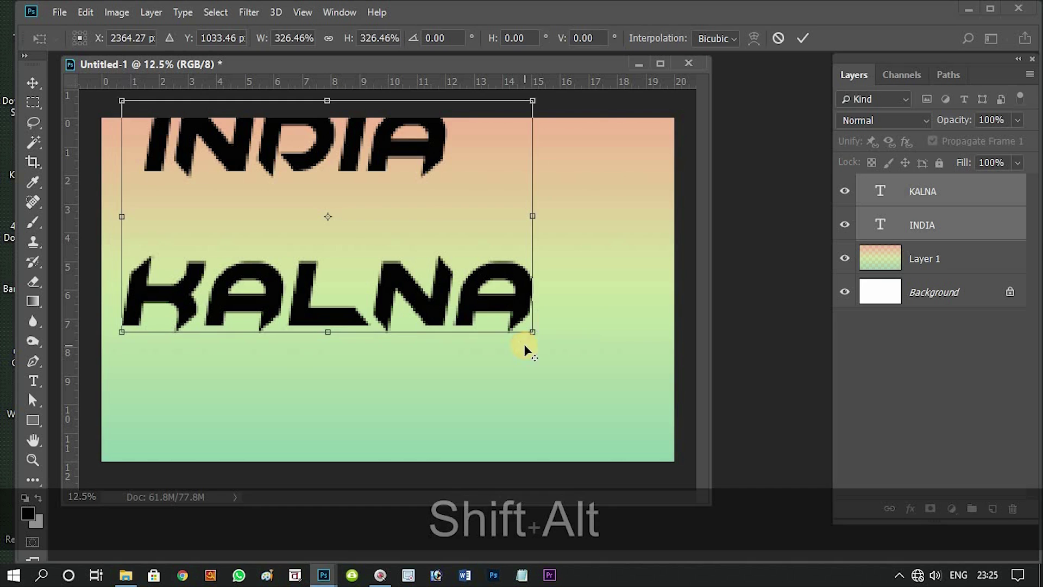
pyautogui.click(34, 83)
pyautogui.moveTo(276, 159); pyautogui.dragTo(343, 243)
# Centre both text layers horizontally on the canvas, using the outline of Layer 1 as the selection, and deselect
pyautogui.press('ctrl')
pyautogui.keyDown('ctrl'); pyautogui.click(883, 259); pyautogui.keyUp('ctrl')
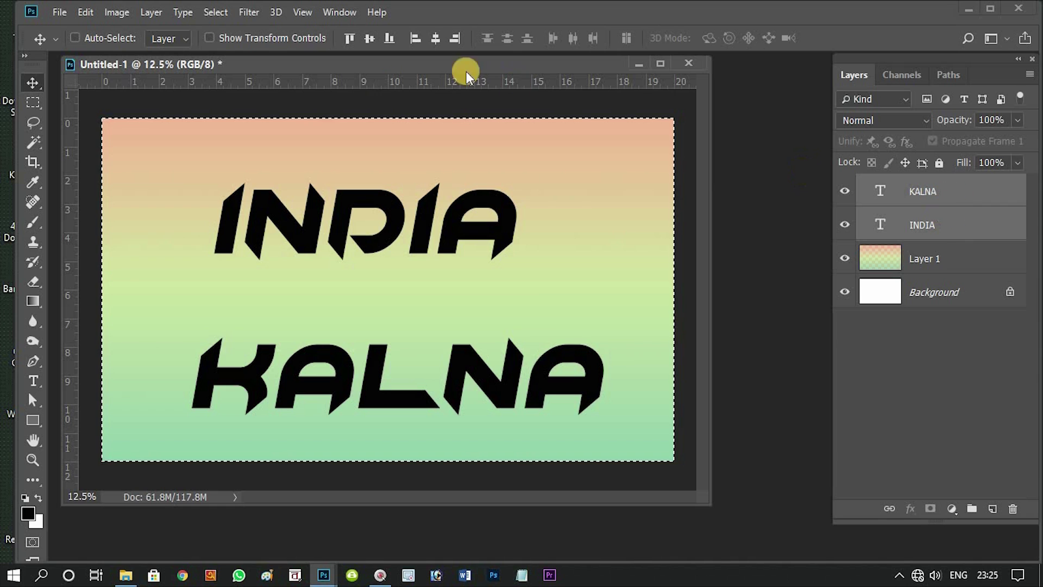
pyautogui.click(435, 37)
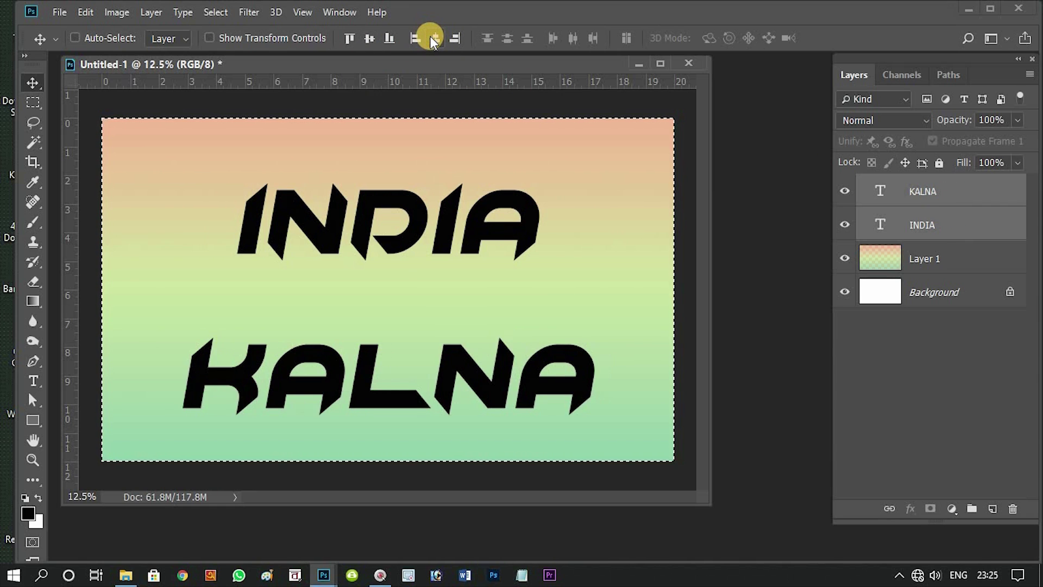
pyautogui.hotkey('ctrl', 'd')
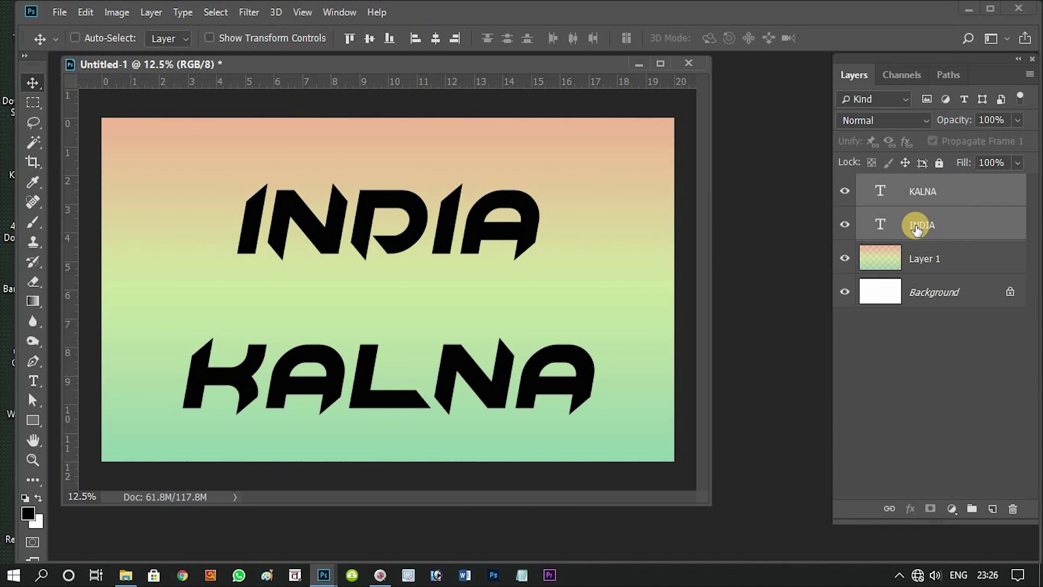
# Place the KALNA layer below the INDIA layer in the stack and move the KALNA text slightly up
pyautogui.click(916, 195)
pyautogui.moveTo(938, 198); pyautogui.dragTo(937, 246)
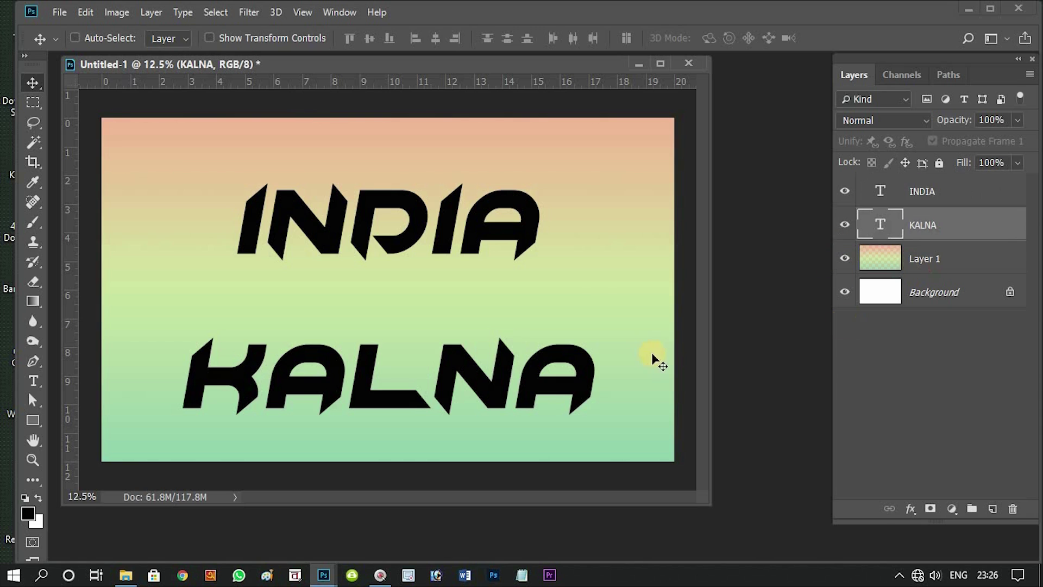
pyautogui.moveTo(386, 400); pyautogui.dragTo(386, 386)
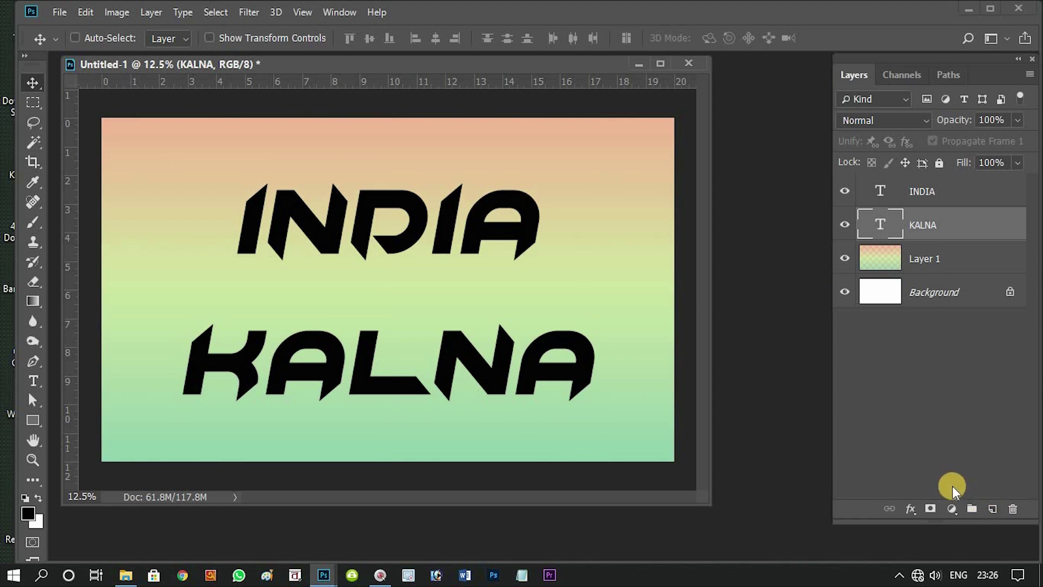
# Load the KALNA letters as a selection and expand it by 55 pixels
pyautogui.press('ctrl')
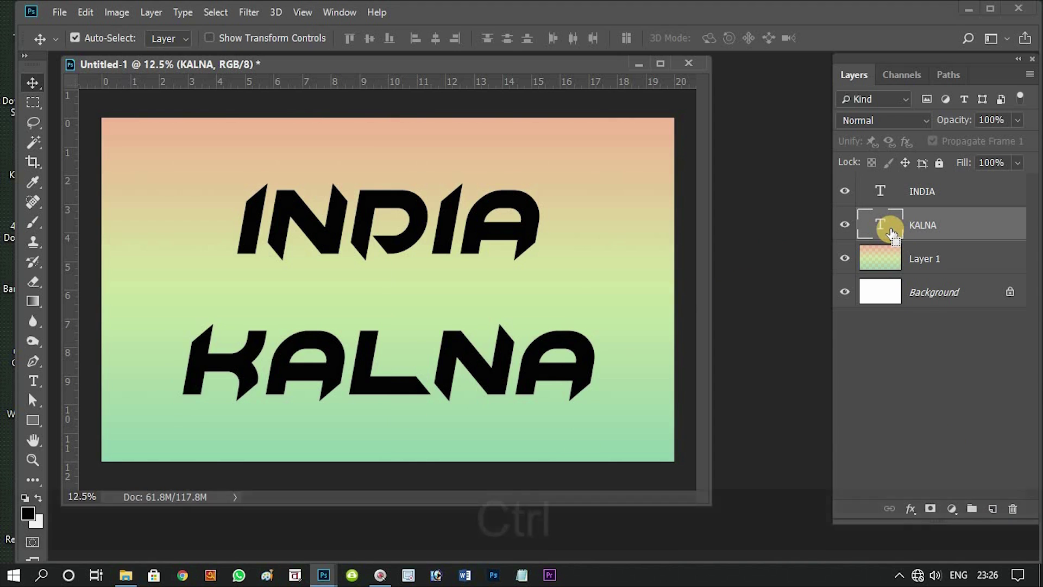
pyautogui.keyDown('ctrl'); pyautogui.click(878, 230); pyautogui.keyUp('ctrl')
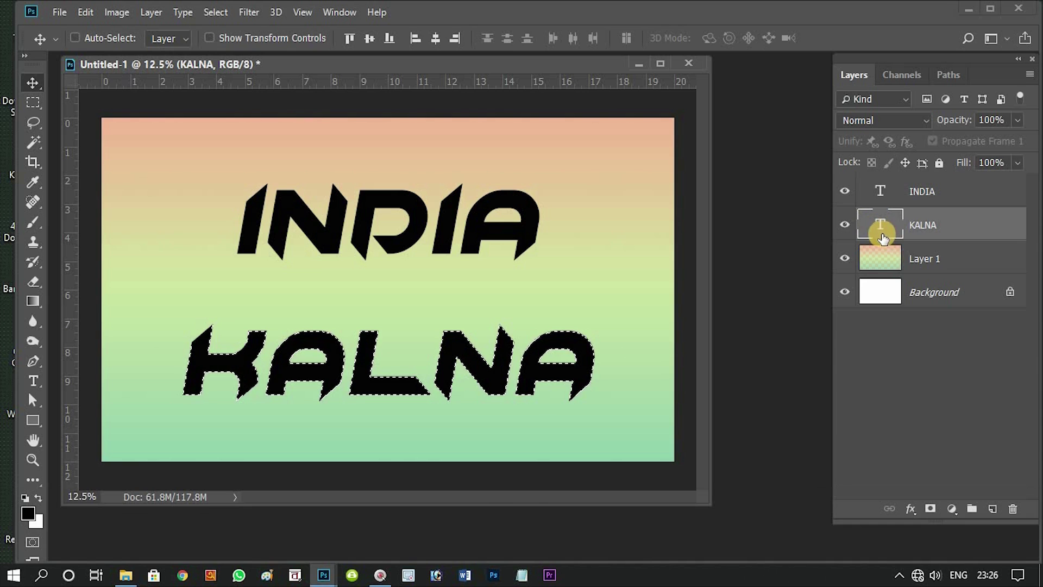
pyautogui.click(215, 12)
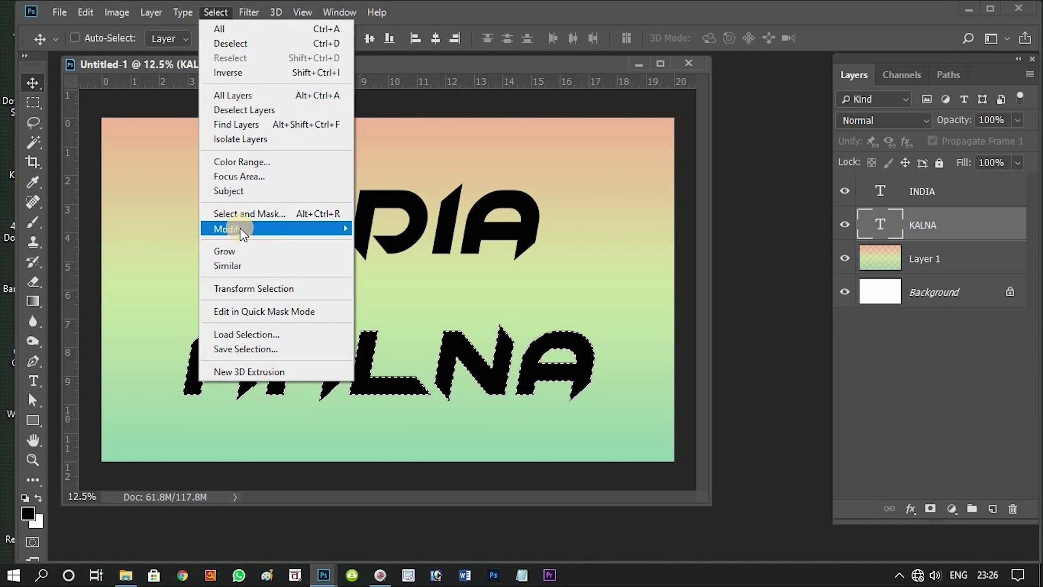
pyautogui.moveTo(344, 228)
pyautogui.click(372, 258)
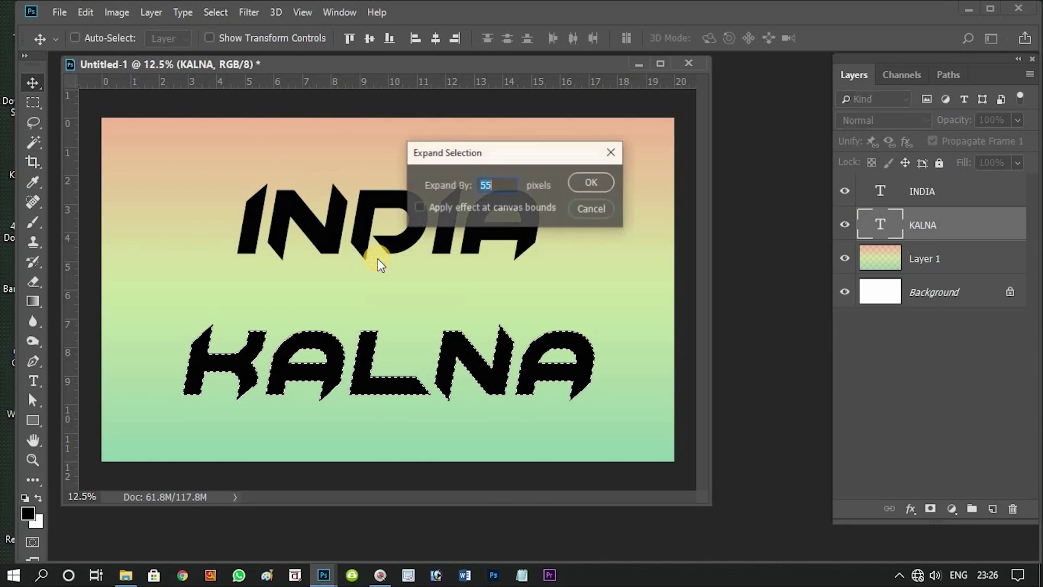
pyautogui.click(593, 181)
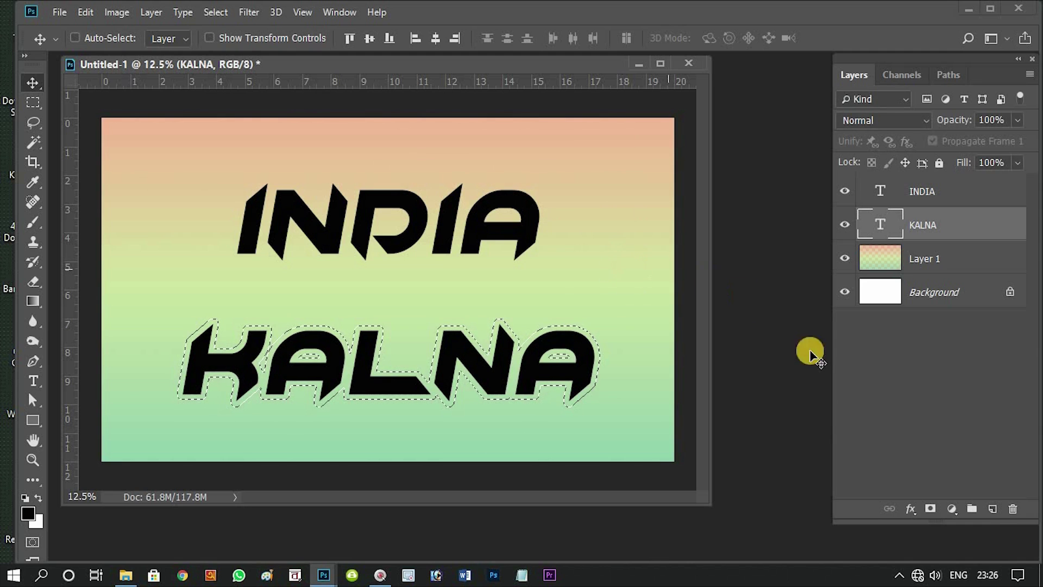
# Create a new layer beneath the KALNA text, fill the expanded selection on it with orange, and deselect
pyautogui.click(995, 509)
pyautogui.moveTo(950, 232); pyautogui.dragTo(950, 284)
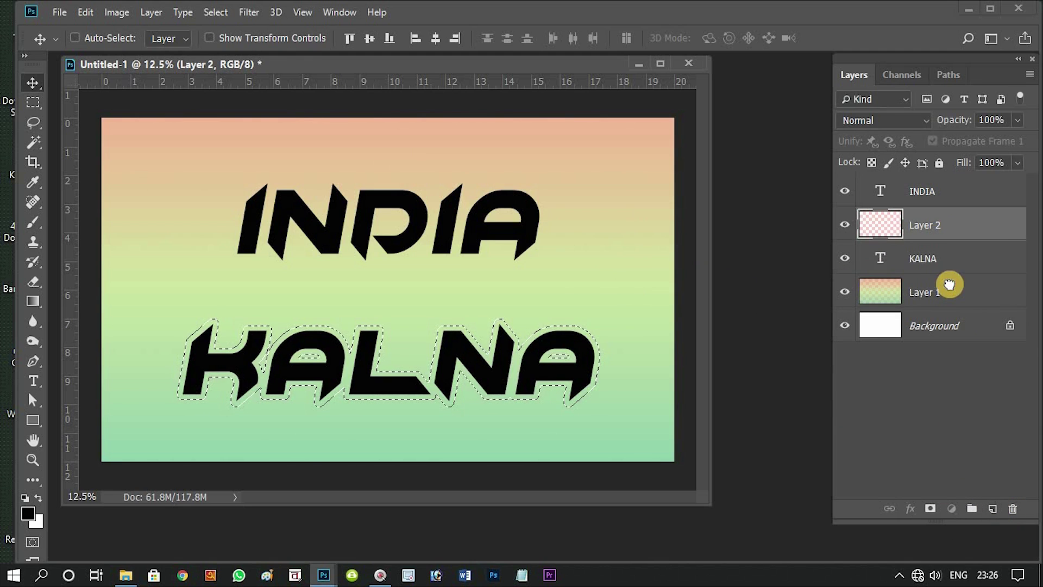
pyautogui.click(27, 512)
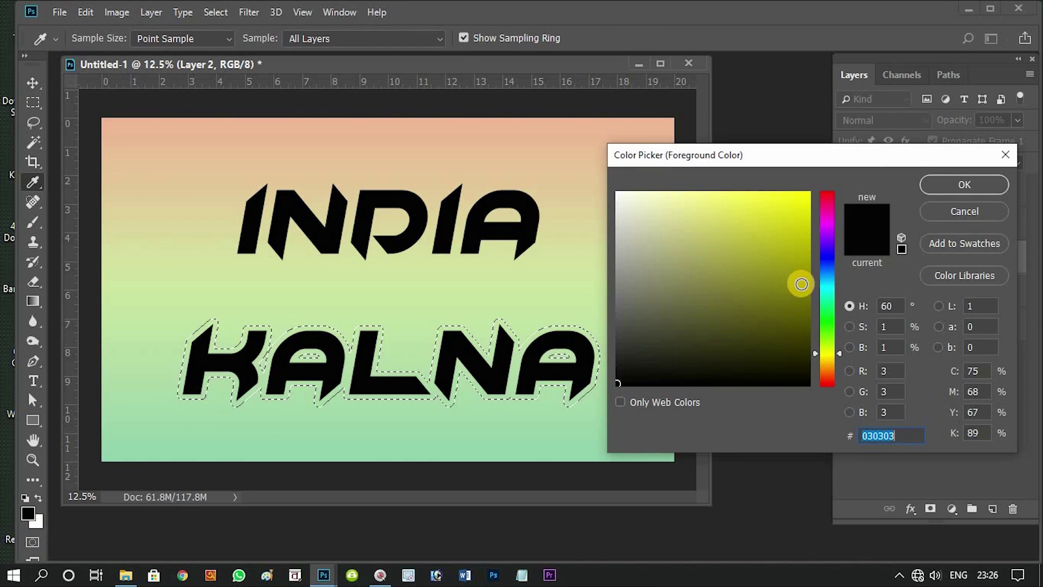
pyautogui.click(828, 371)
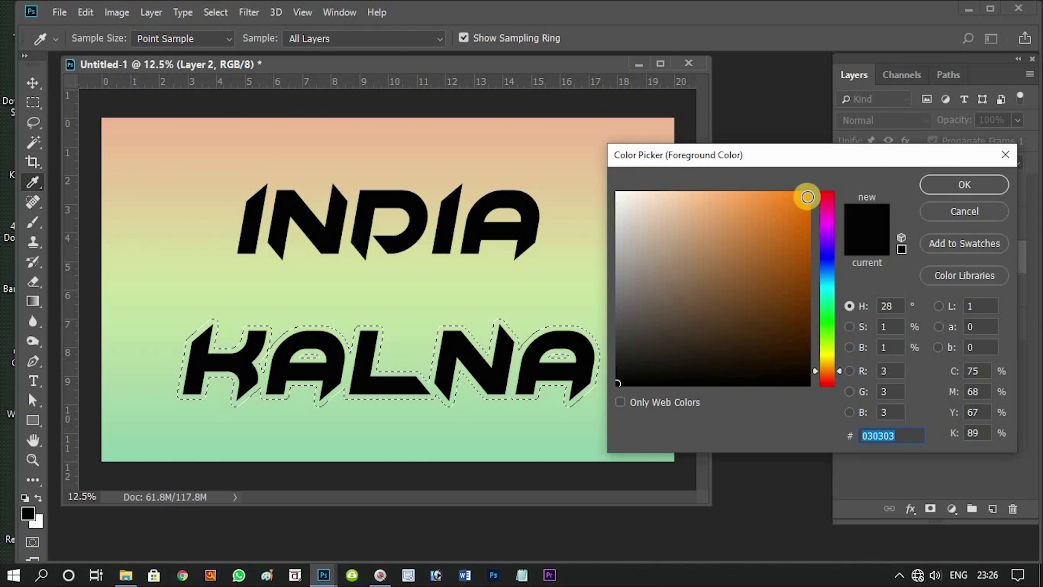
pyautogui.click(806, 194)
pyautogui.click(771, 198)
pyautogui.click(959, 188)
pyautogui.press('v')
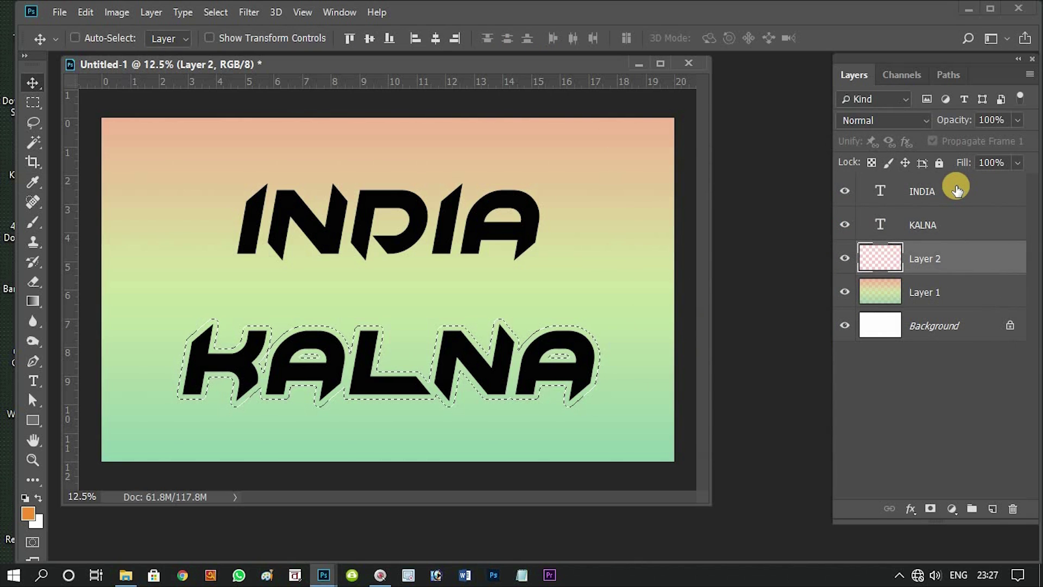
pyautogui.hotkey('alt', 'BackSpace')
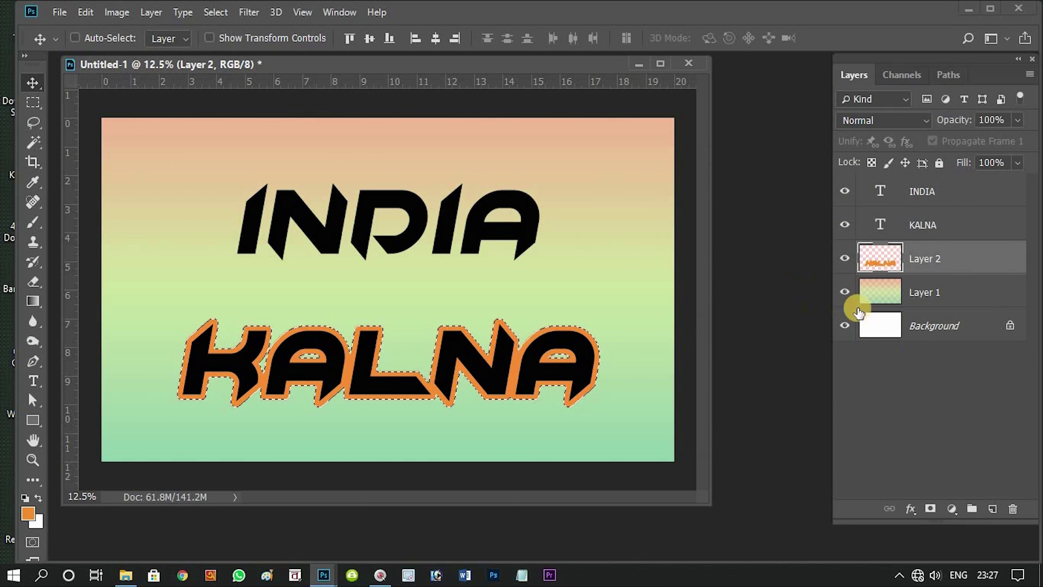
pyautogui.press('ctrl')
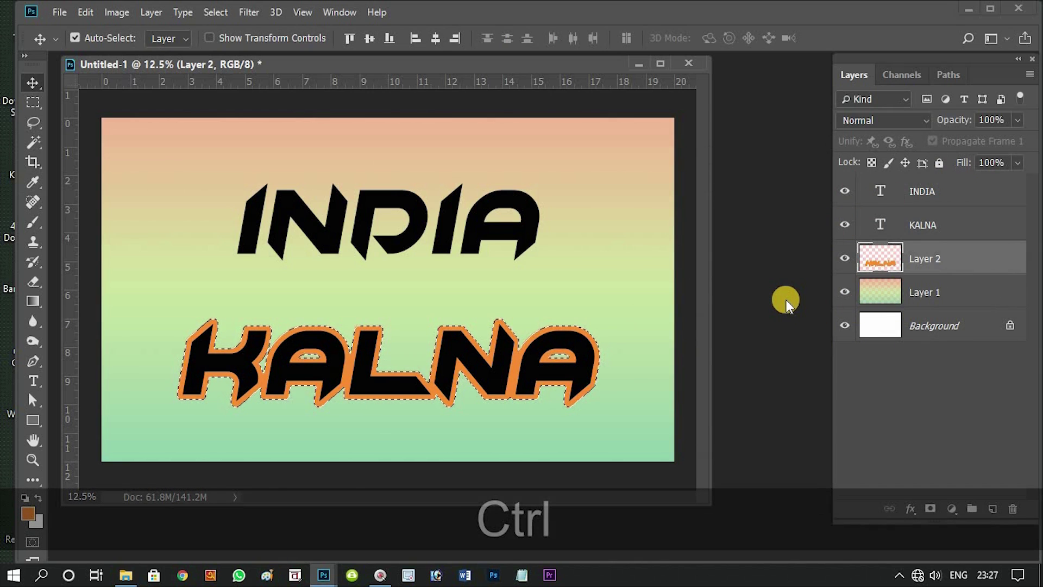
pyautogui.hotkey('ctrl', 'd')
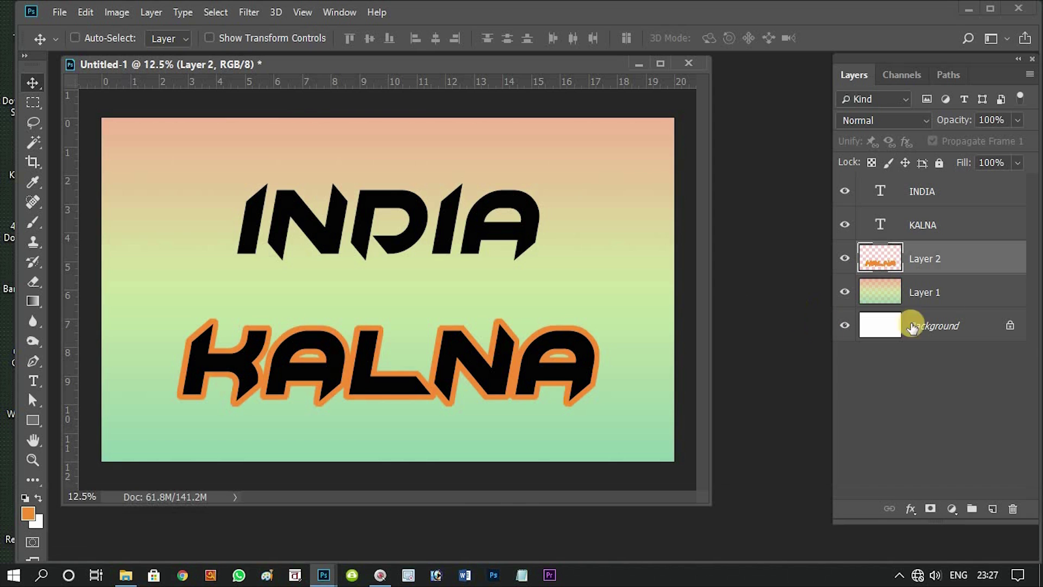
# Change the KALNA text colour to blue #0840b1
pyautogui.click(907, 228)
pyautogui.click(911, 228)
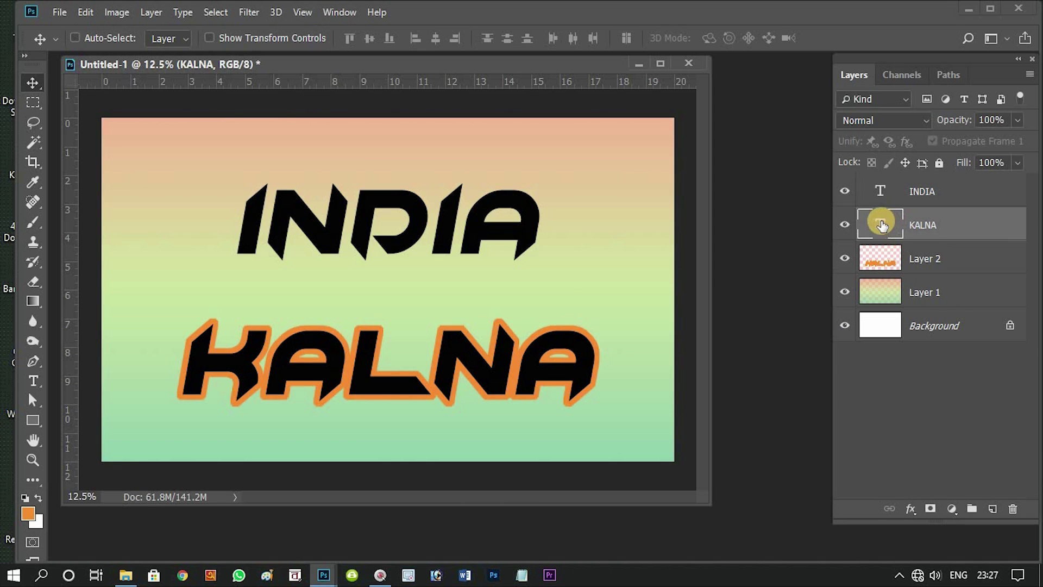
pyautogui.click(32, 379)
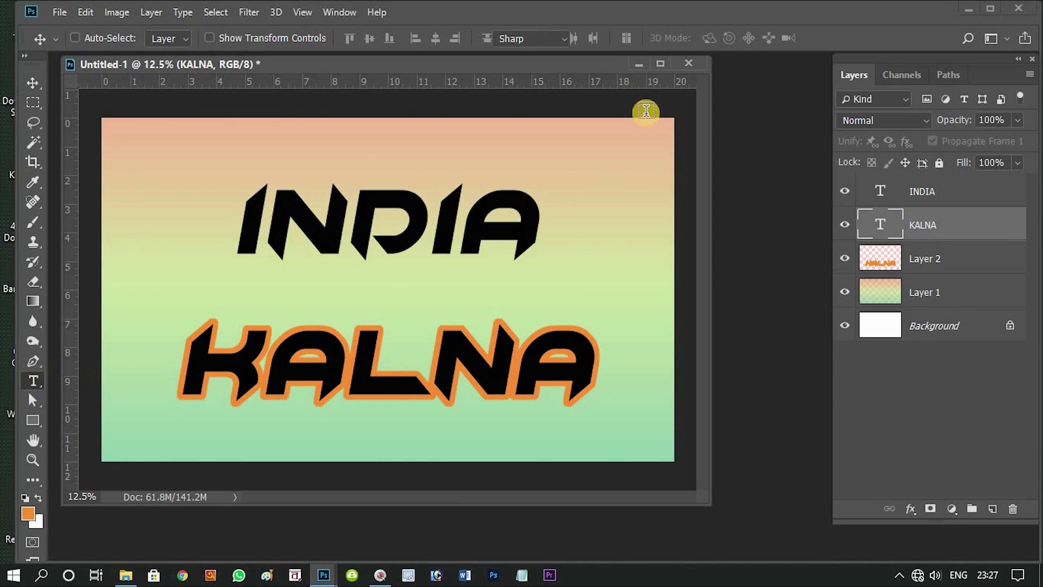
pyautogui.click(658, 41)
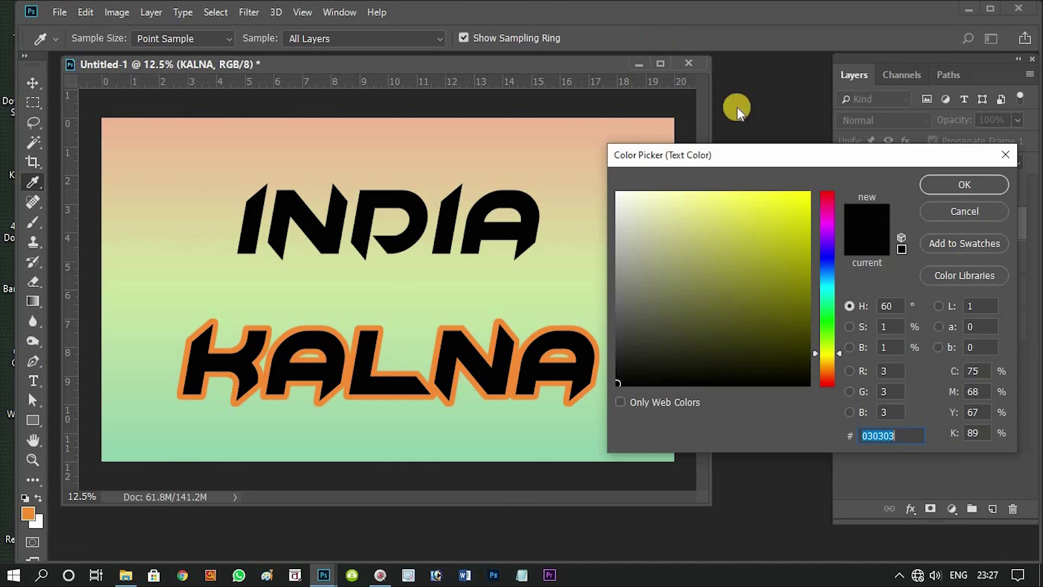
pyautogui.moveTo(826, 289); pyautogui.dragTo(828, 269)
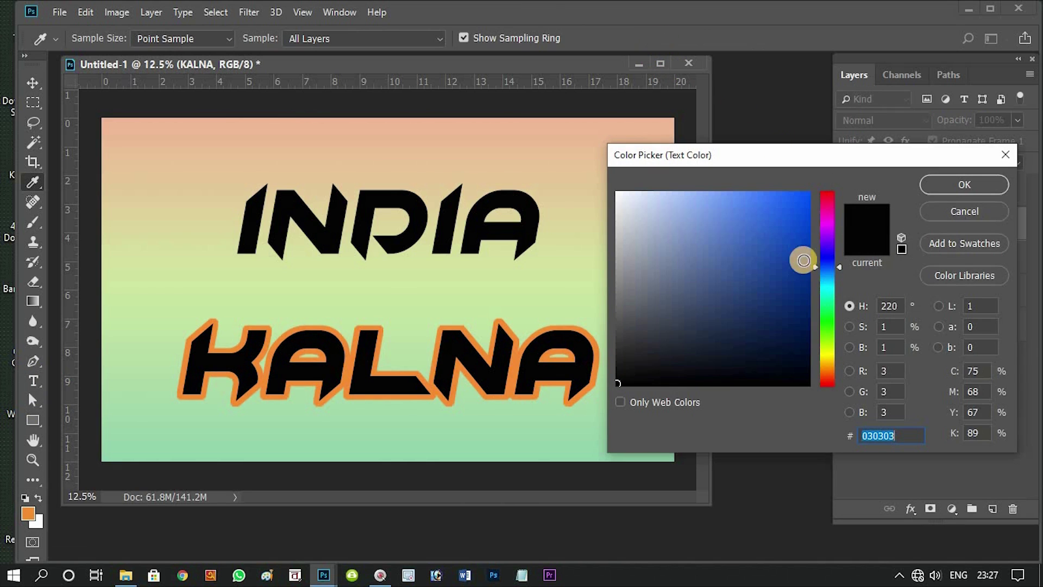
pyautogui.click(801, 251)
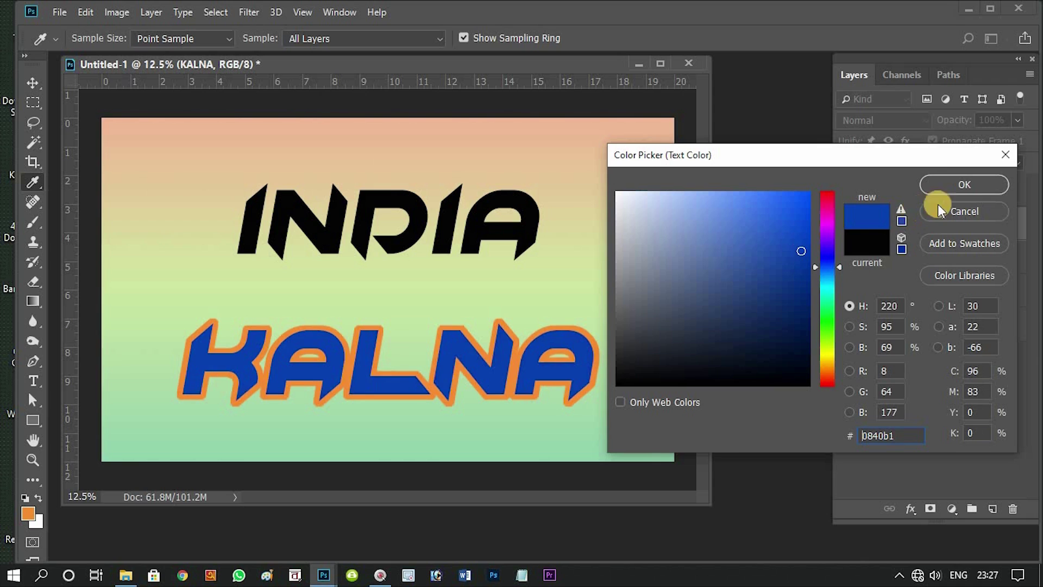
pyautogui.click(953, 185)
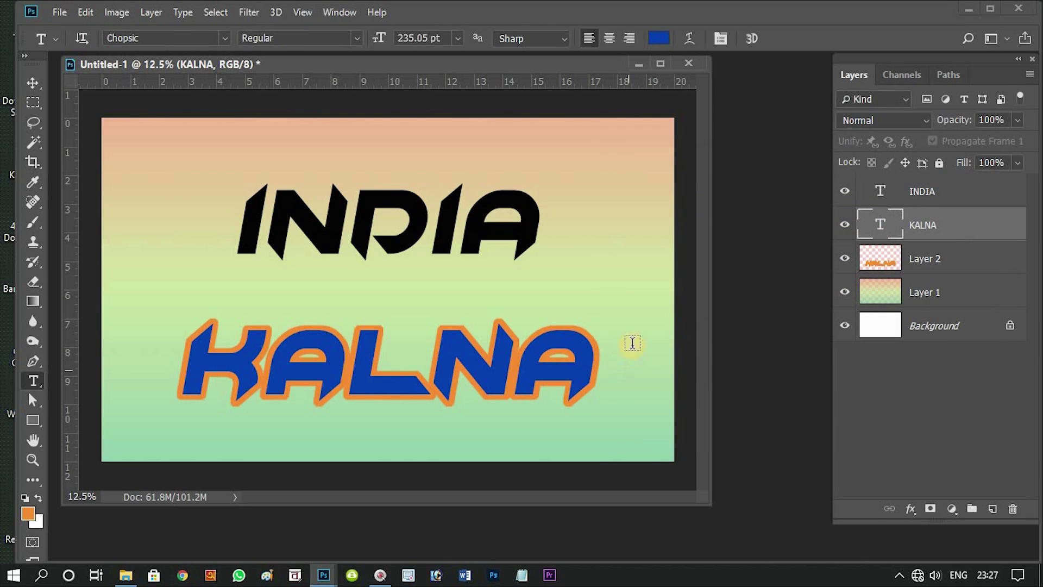
# Add a 7 px black inside stroke effect to the orange KALNA outline on Layer 2
pyautogui.click(922, 266)
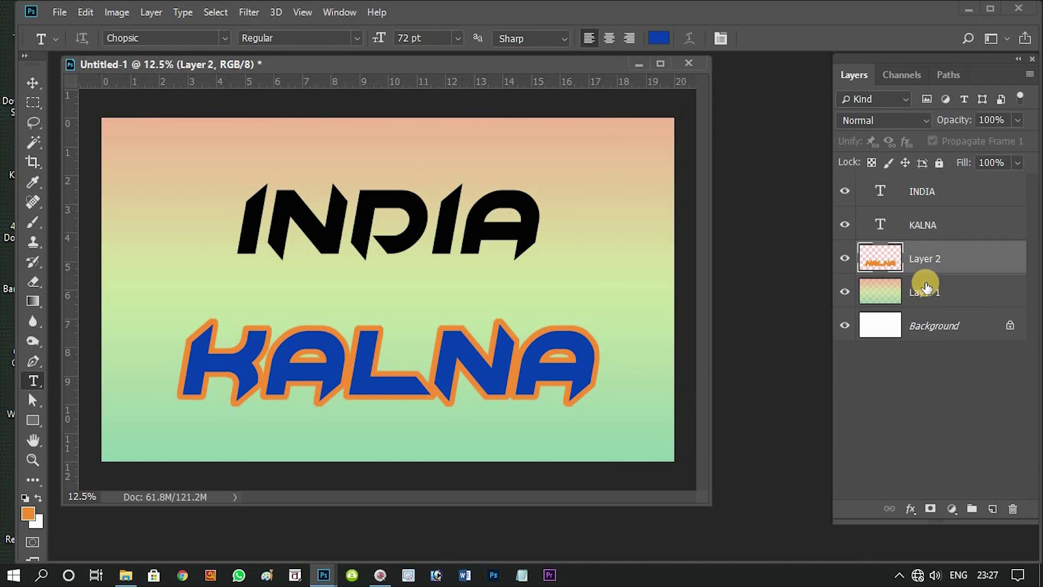
pyautogui.click(911, 507)
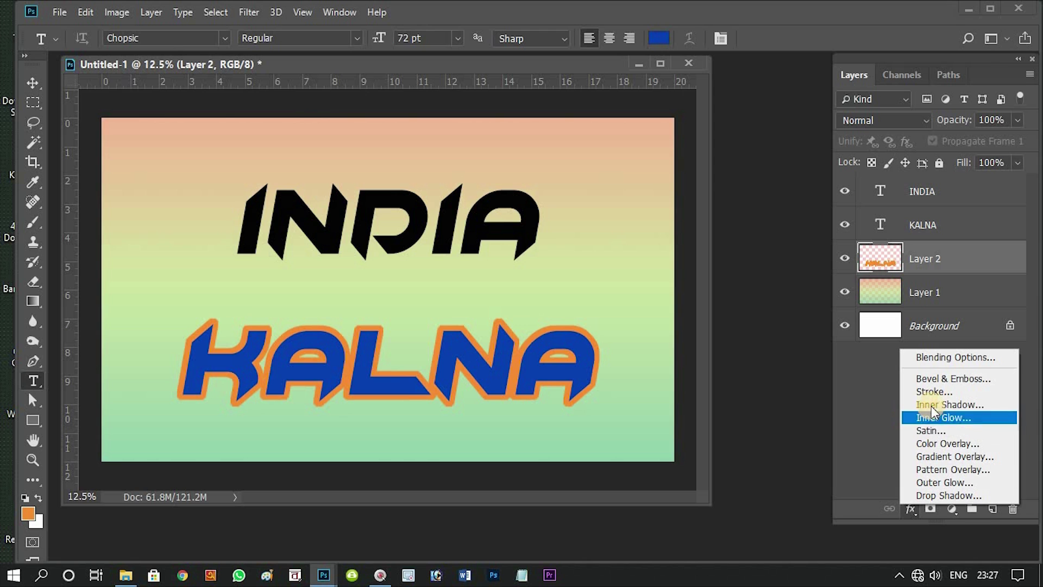
pyautogui.click(930, 389)
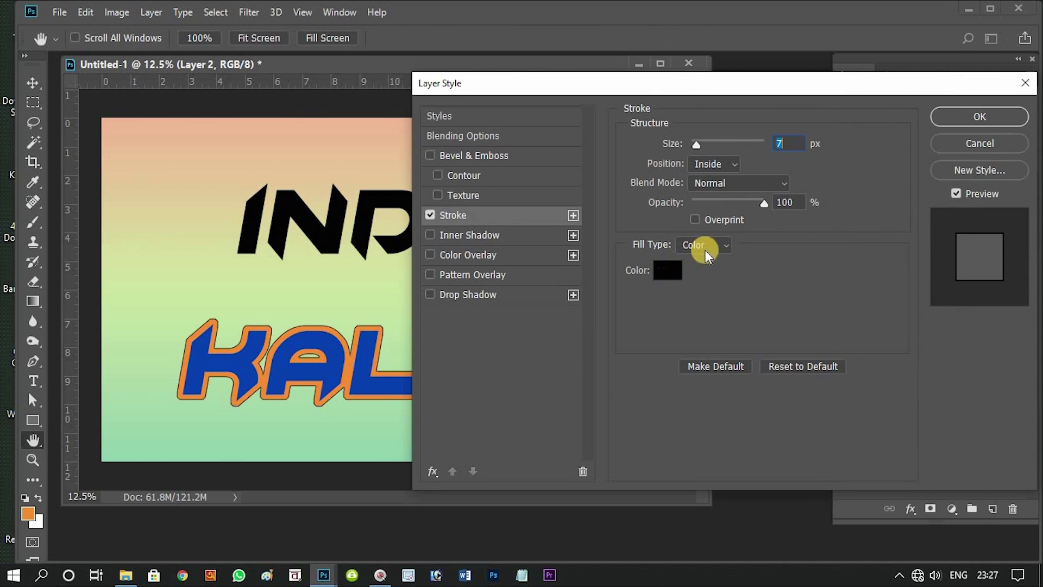
pyautogui.click(958, 118)
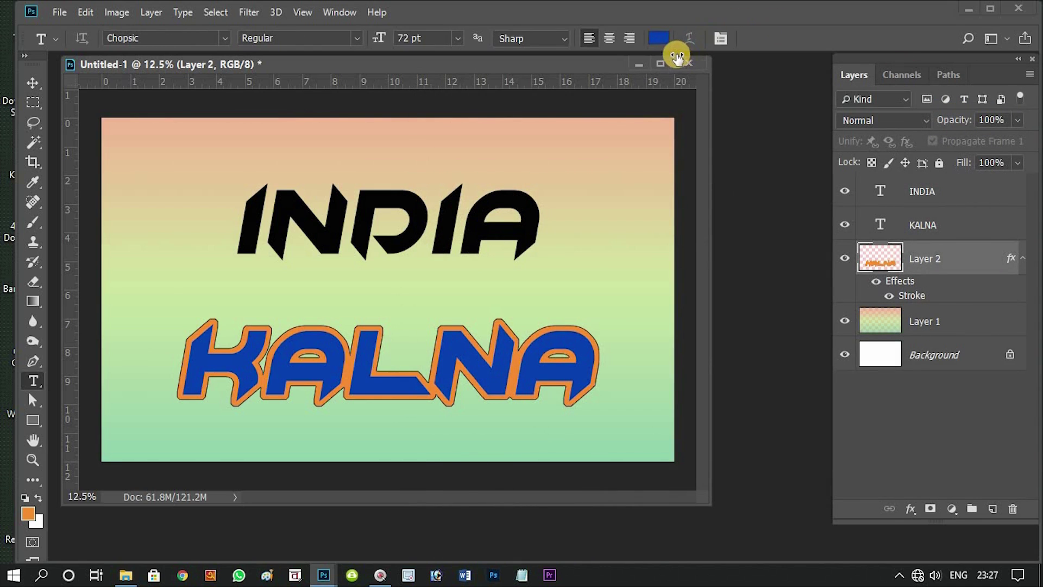
# Create a new empty layer and place it directly beneath the INDIA text layer
pyautogui.click(926, 190)
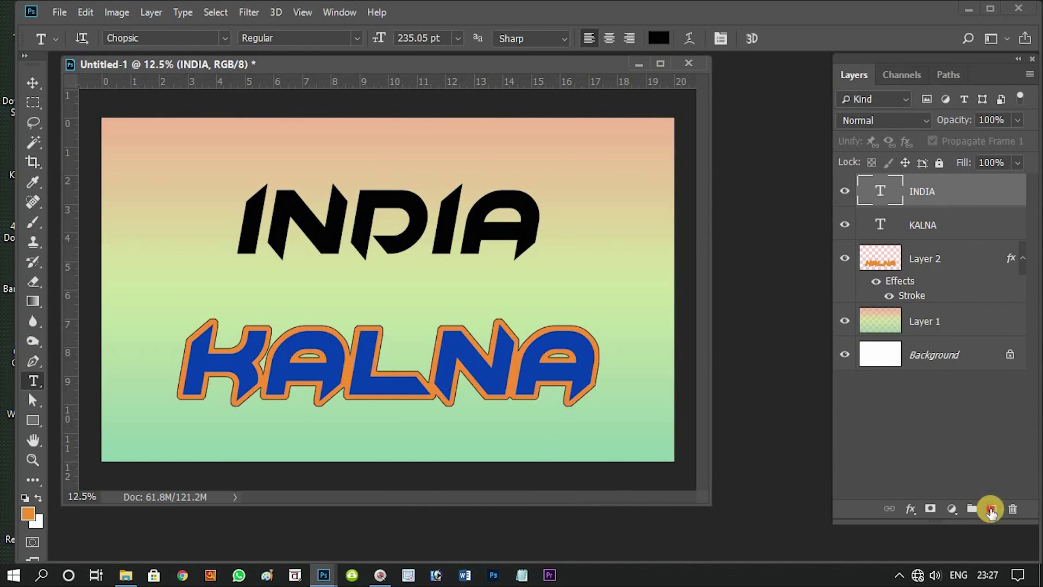
pyautogui.click(991, 511)
pyautogui.moveTo(954, 199); pyautogui.dragTo(953, 250)
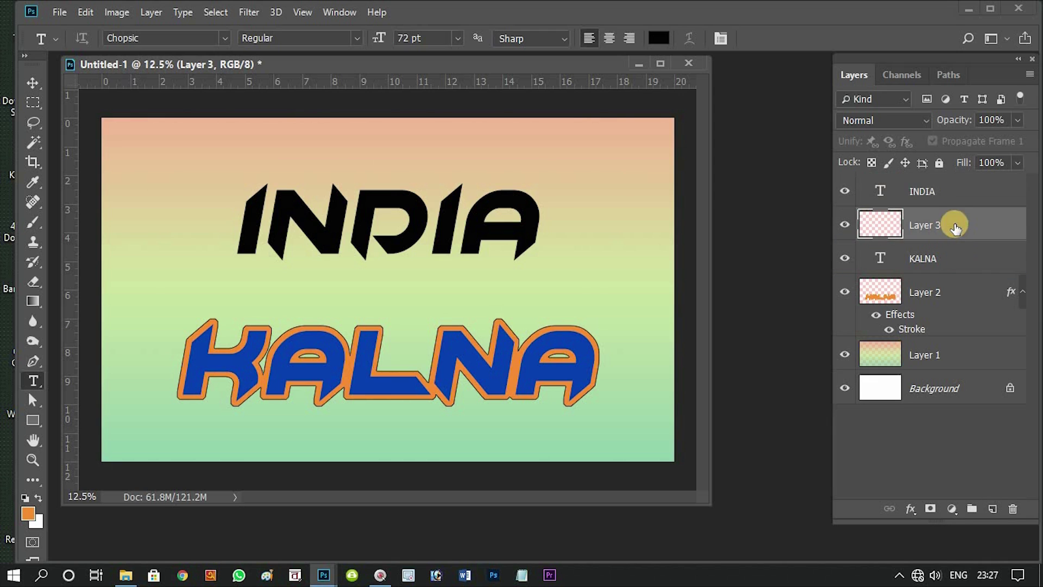
# Load the INDIA letters as a selection and expand it by 55 pixels
pyautogui.click(875, 194)
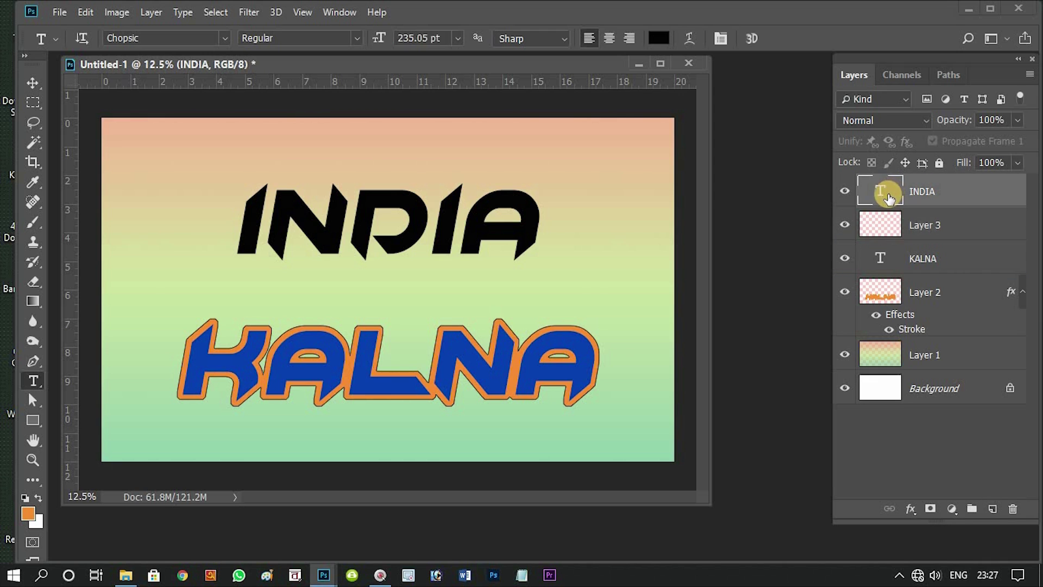
pyautogui.keyDown('ctrl'); pyautogui.click(880, 191); pyautogui.keyUp('ctrl')
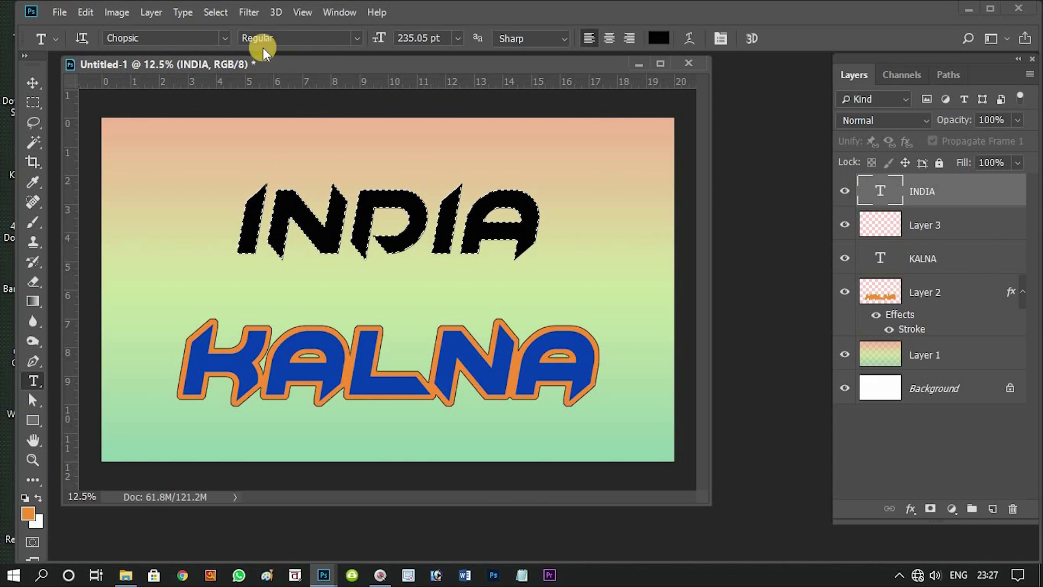
pyautogui.click(213, 13)
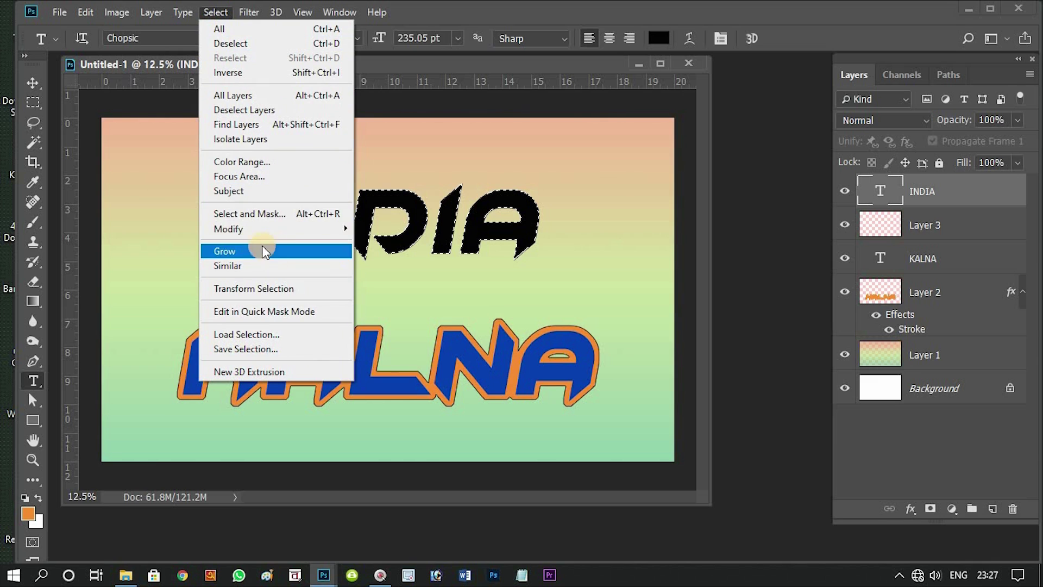
pyautogui.moveTo(256, 229)
pyautogui.click(393, 257)
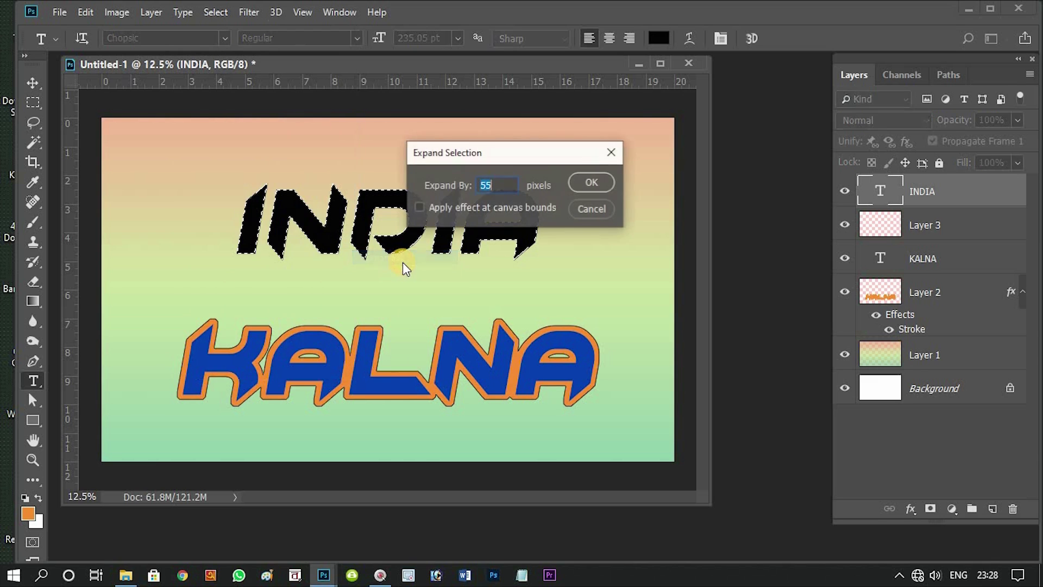
pyautogui.click(591, 183)
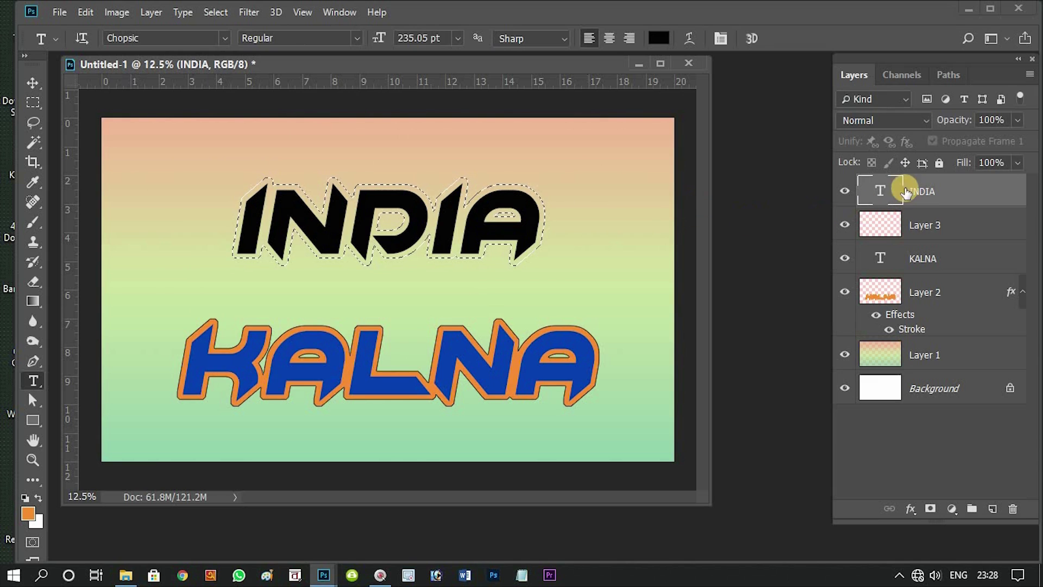
# Fill the expanded INDIA selection with the orange foreground colour on Layer 3, then deselect
pyautogui.click(931, 228)
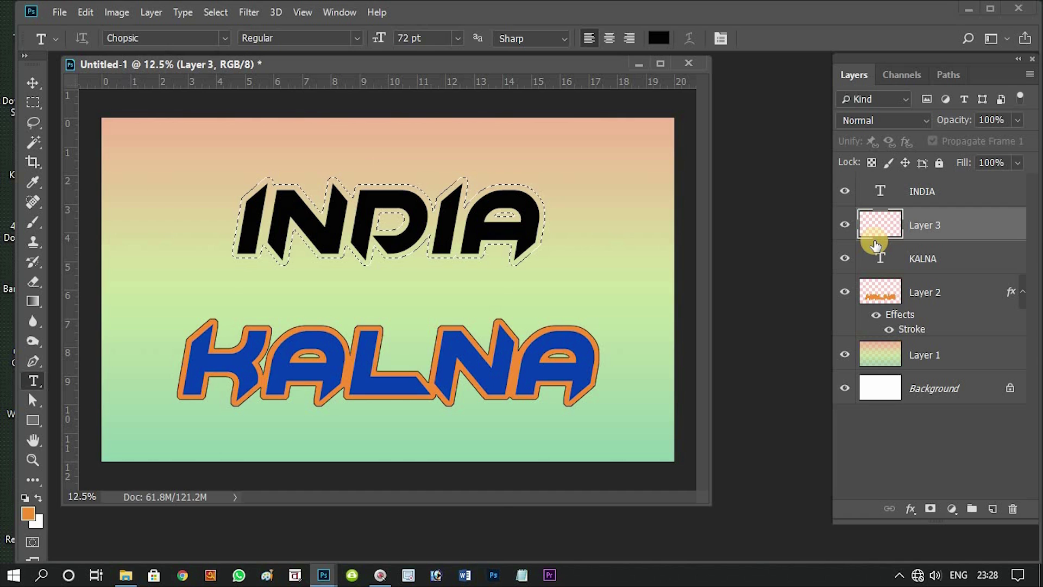
pyautogui.hotkey('alt', 'BackSpace')
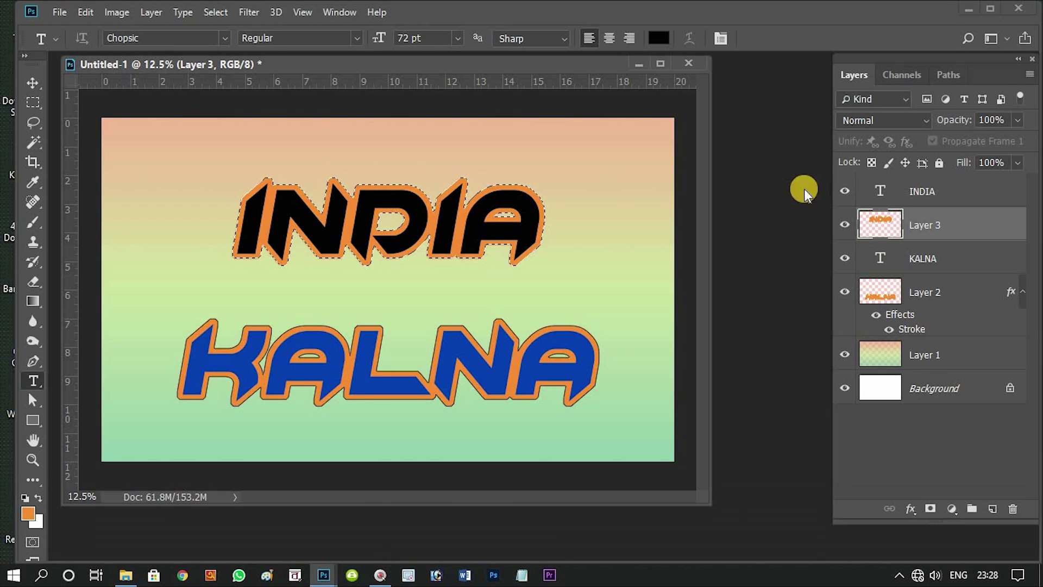
pyautogui.click(880, 194)
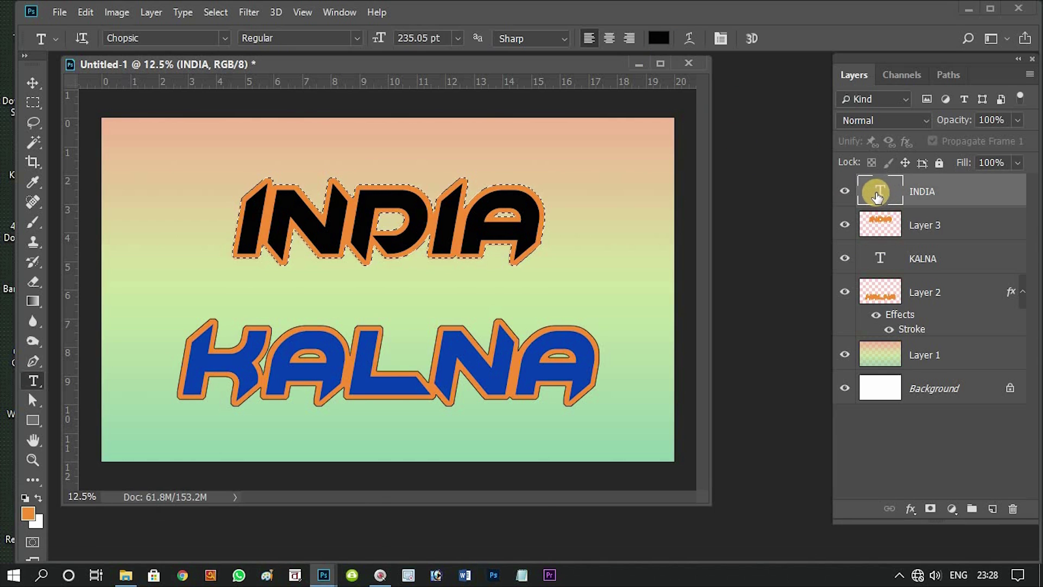
pyautogui.hotkey('ctrl', 'd')
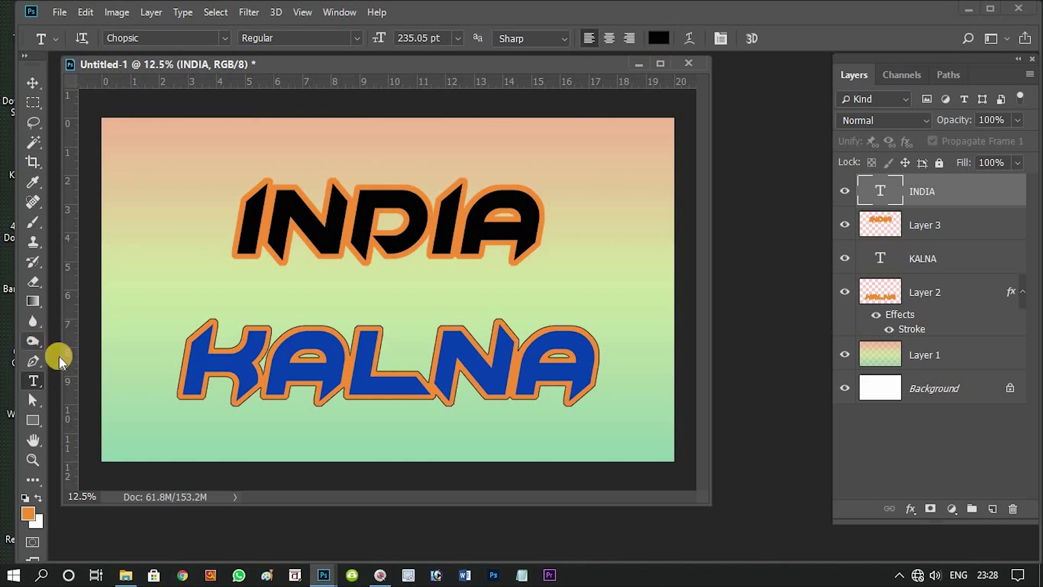
# Change the INDIA text colour to dark brown #3c2503
pyautogui.click(657, 39)
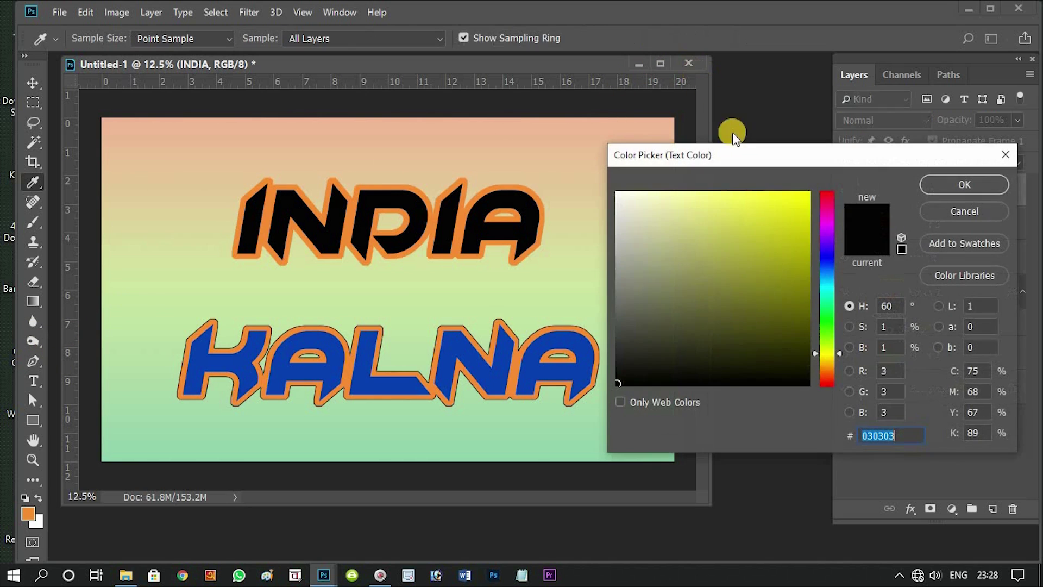
pyautogui.click(801, 340)
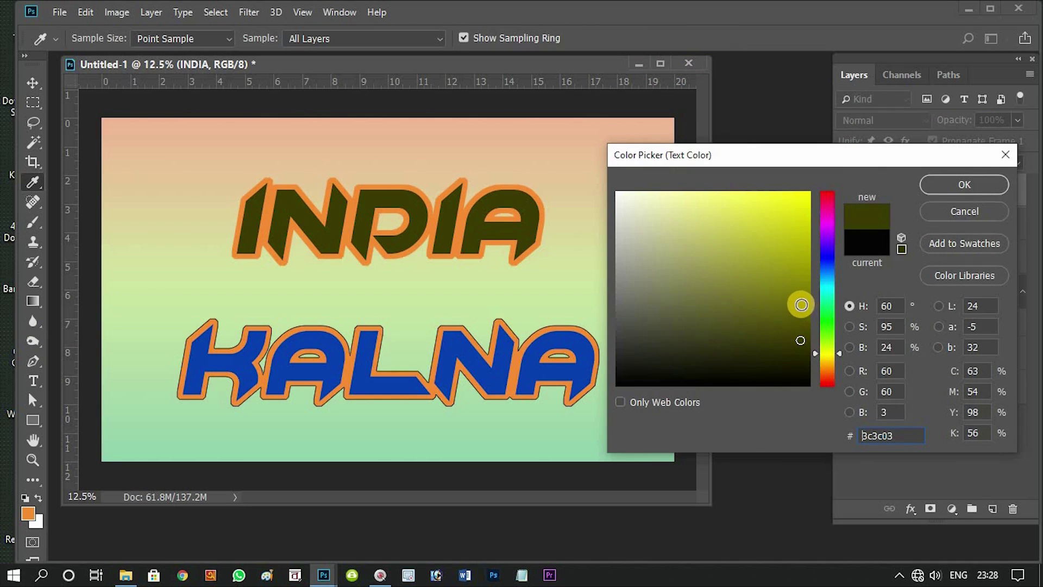
pyautogui.click(825, 369)
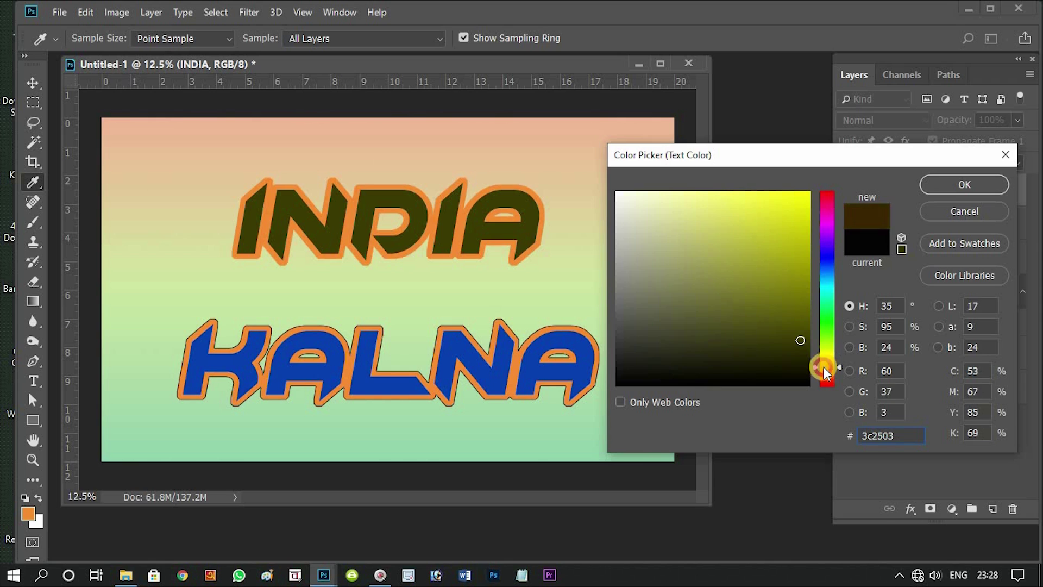
pyautogui.click(954, 186)
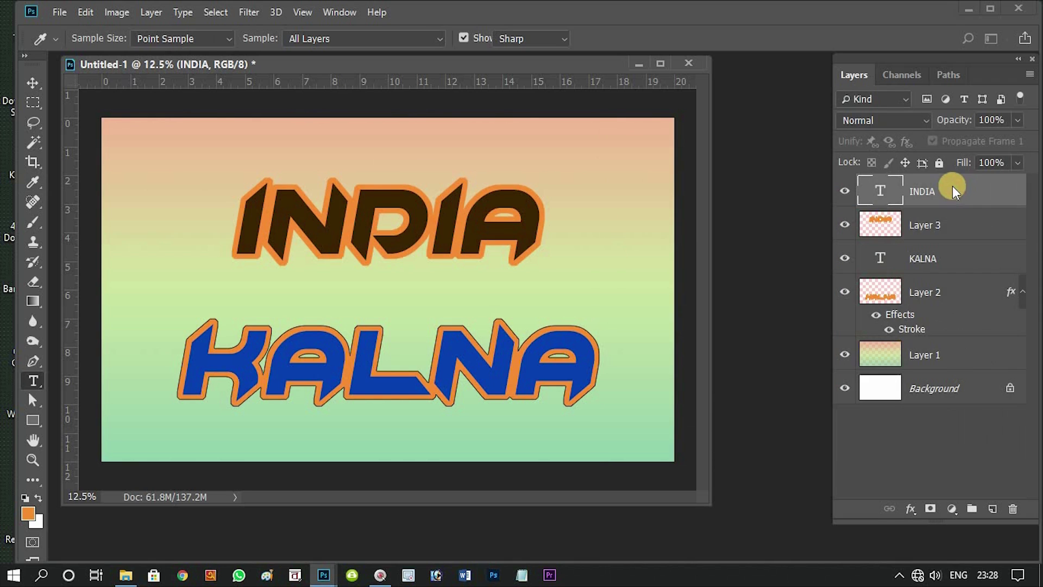
# Add a 7 px black inside stroke effect to the orange INDIA outline on Layer 3
pyautogui.click(941, 233)
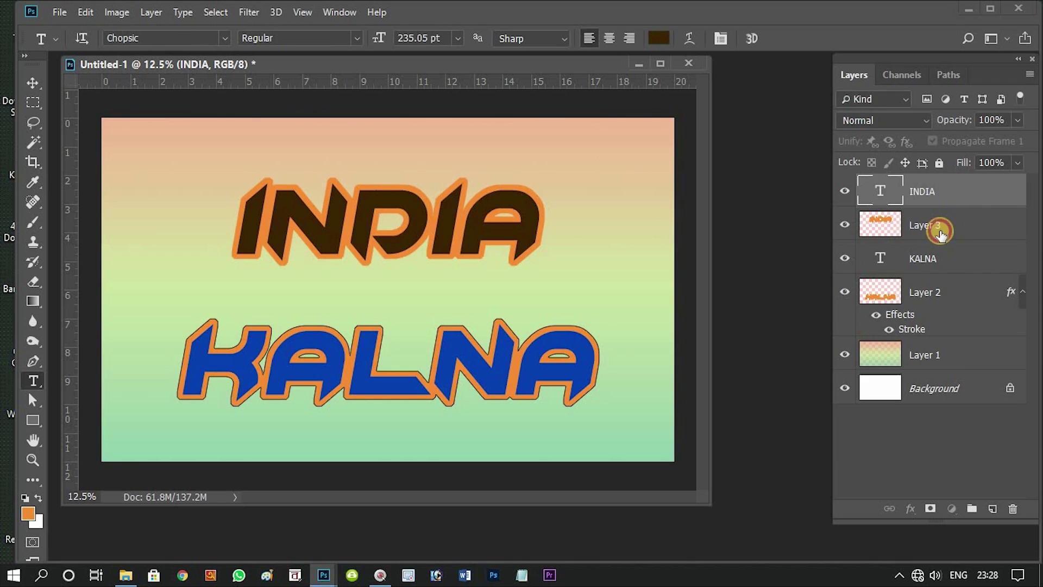
pyautogui.click(909, 507)
pyautogui.click(931, 393)
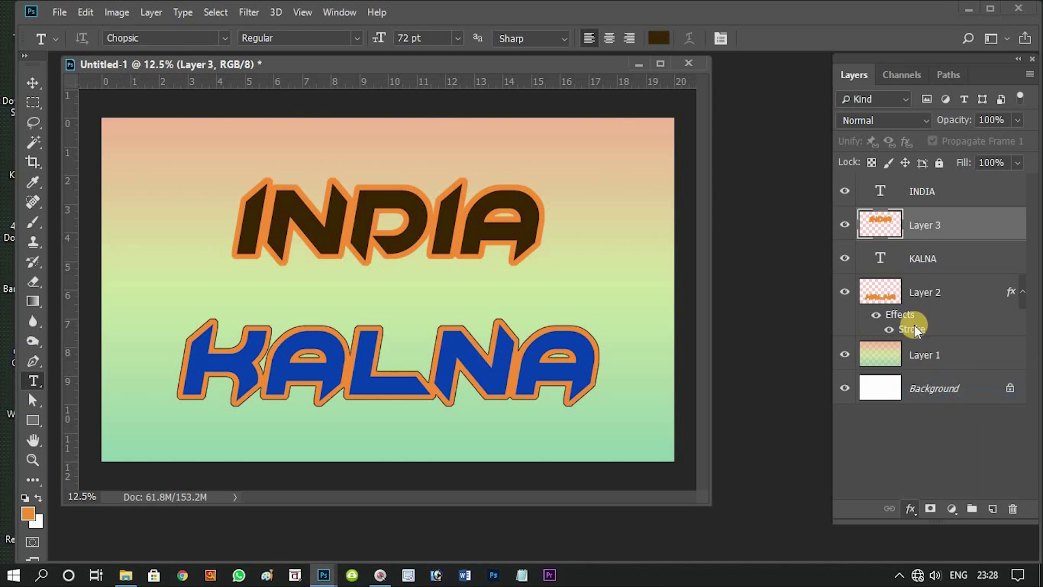
pyautogui.doubleClick(812, 233)
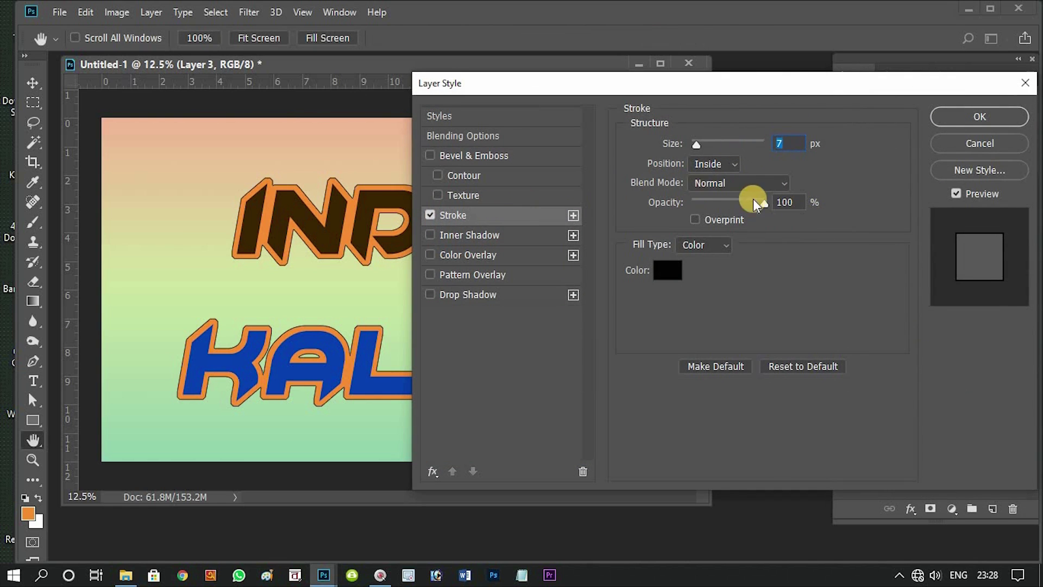
pyautogui.click(961, 131)
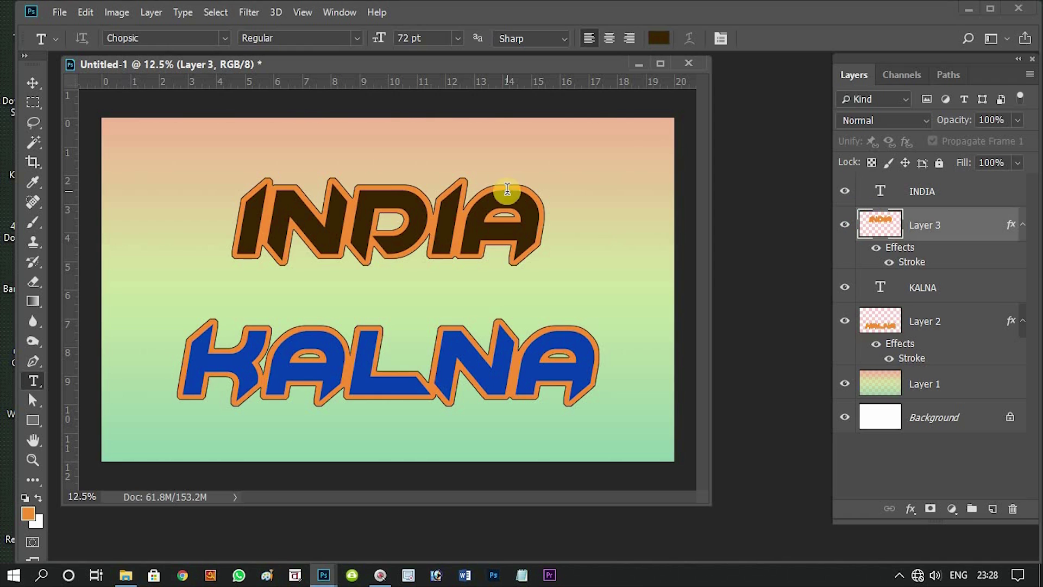
# Maximize the document window and move the floating layer list farther from the artwork
pyautogui.click(660, 64)
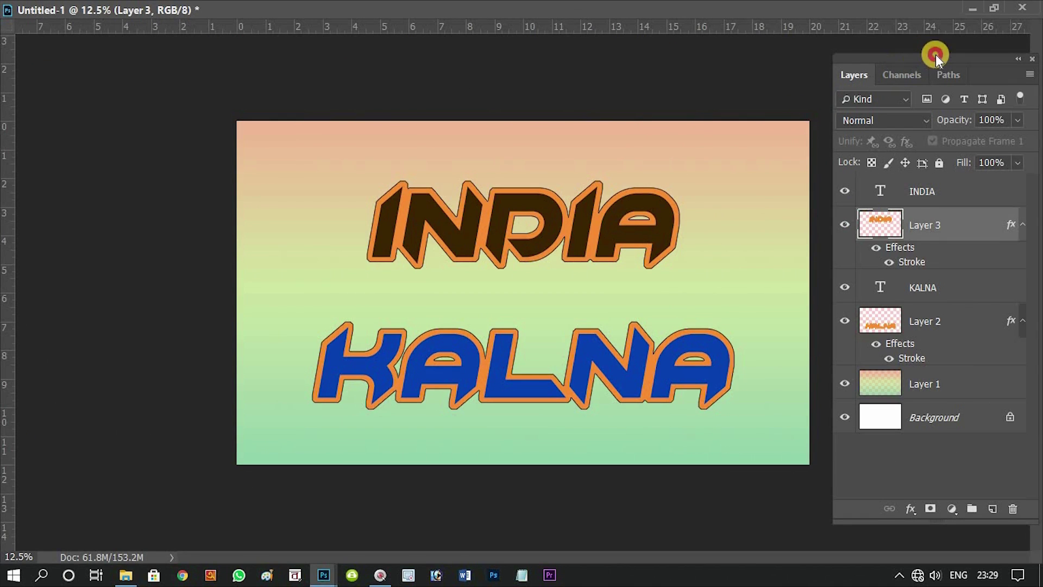
pyautogui.moveTo(918, 59); pyautogui.dragTo(944, 51)
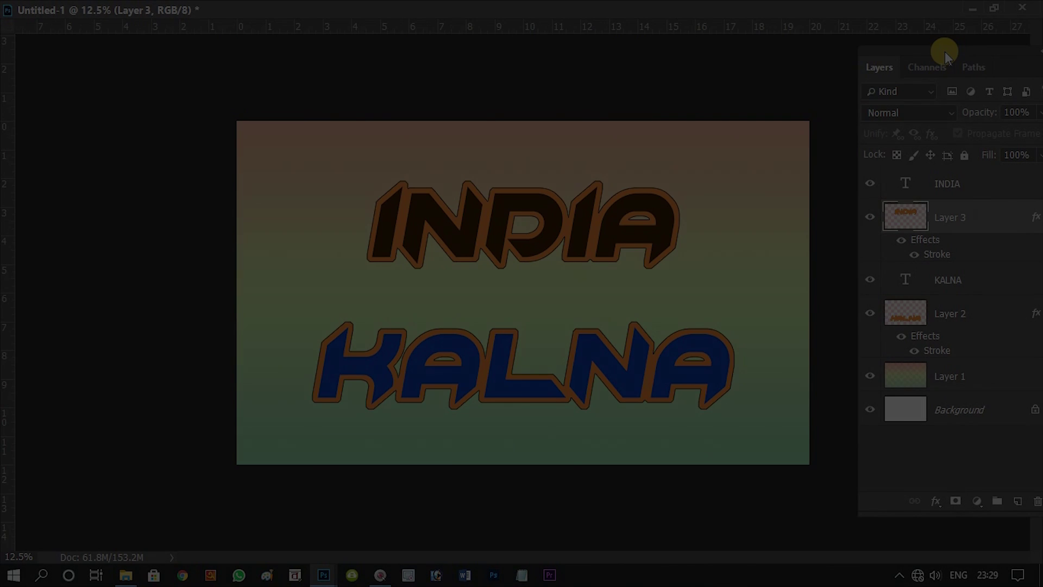